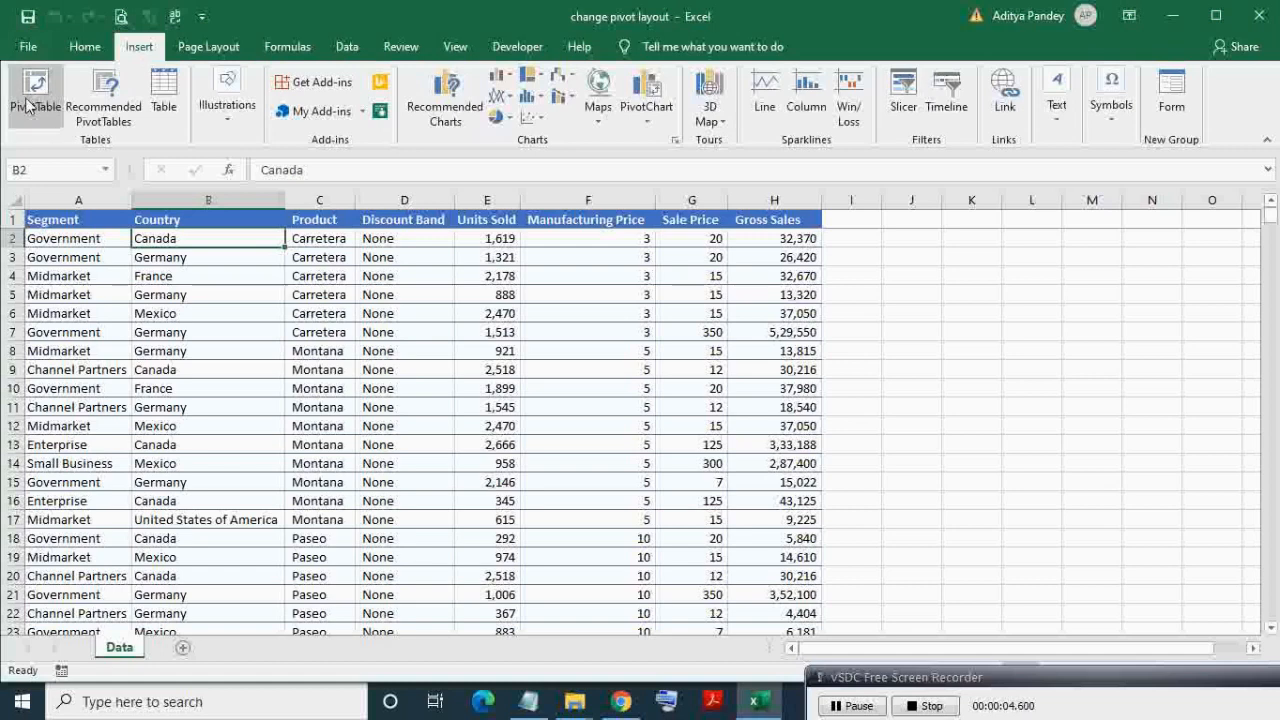
- Create a PivotTable from the data on a new worksheet, with Country and Segment as rows and Gross Sales as values
left_click(30, 90)
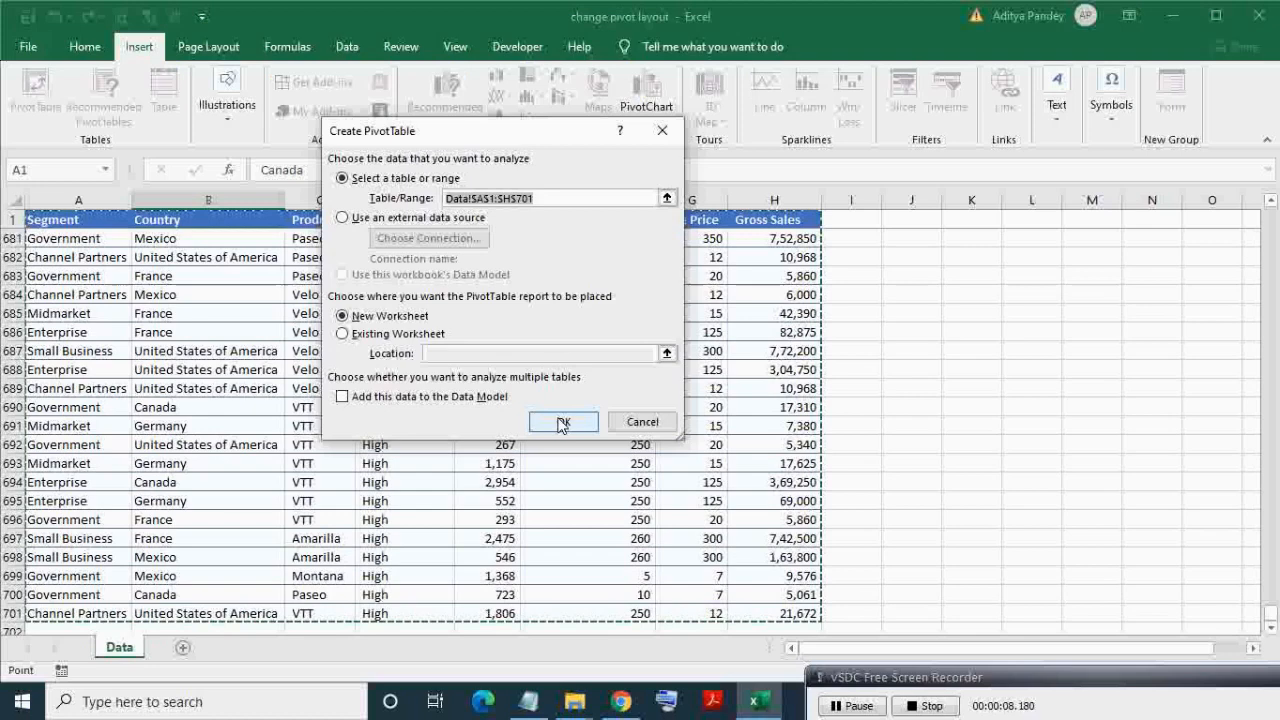
left_click(563, 423)
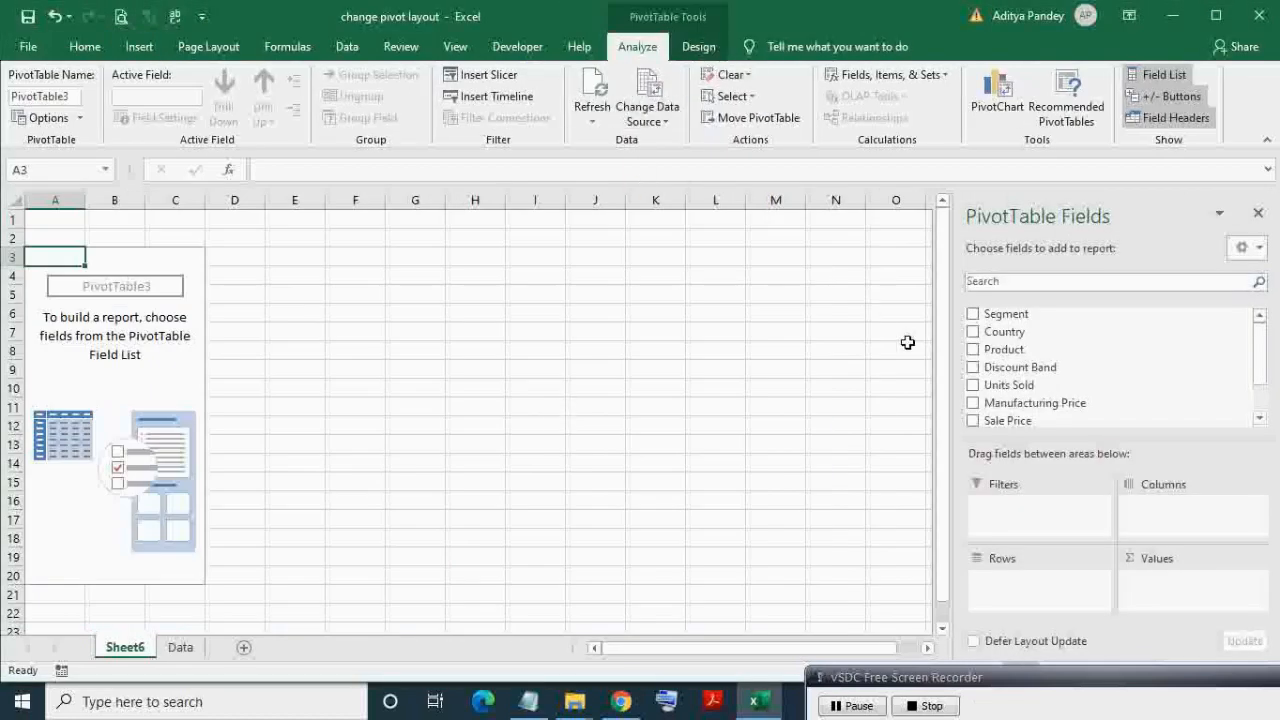
left_click(973, 335)
left_click(973, 315)
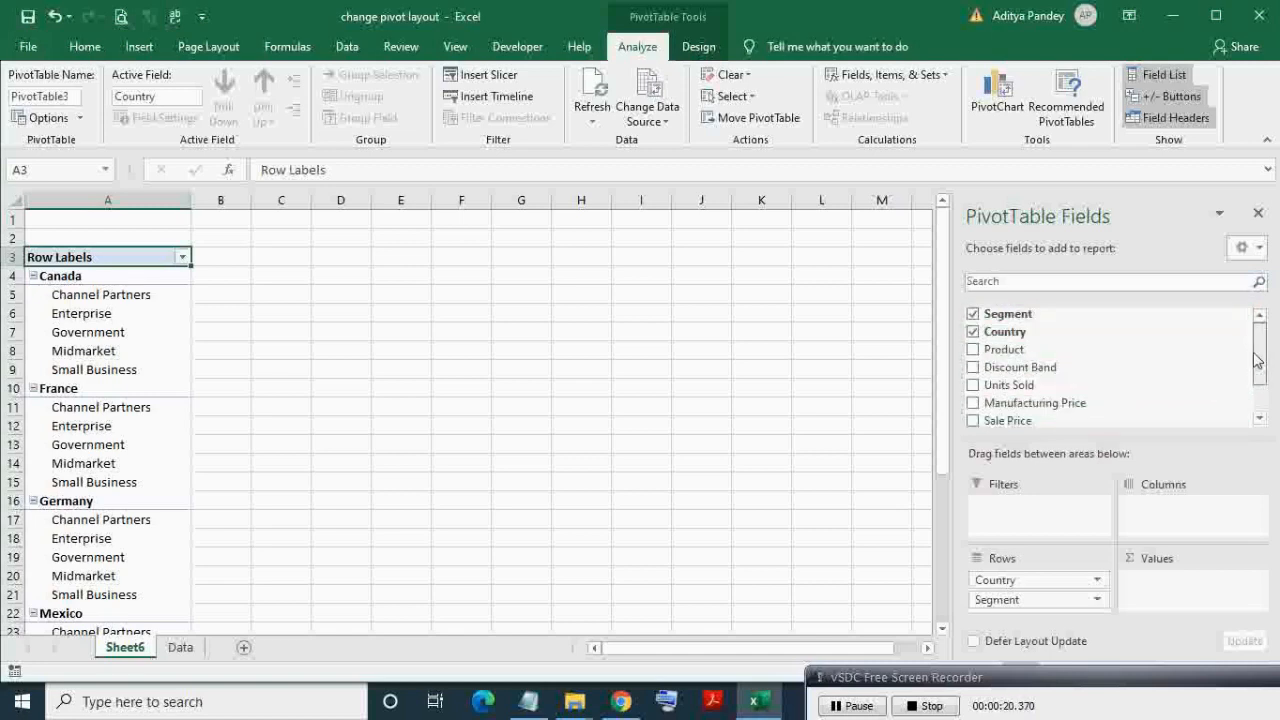
left_click_drag(1259, 364, 1264, 409)
left_click_drag(1036, 392, 1188, 581)
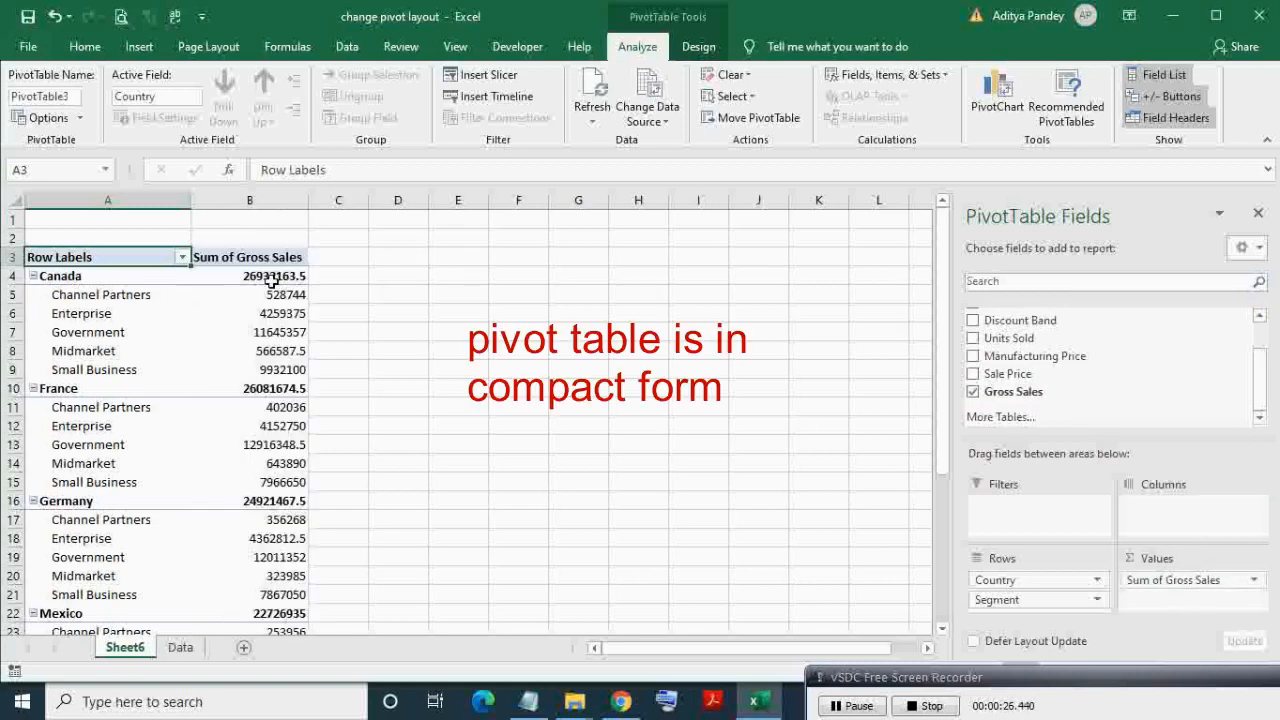
- Change the PivotTable's report layout to Tabular Form and repeat all item labels
mouse_move(256, 311)
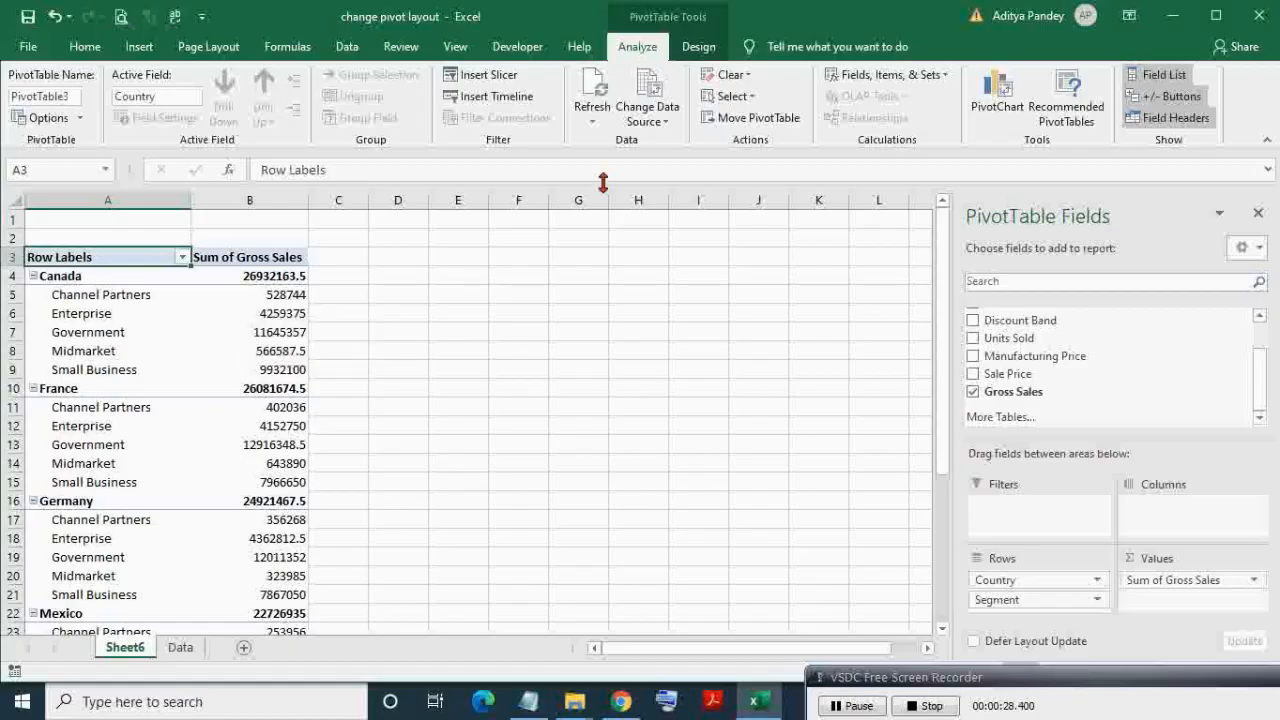
left_click(704, 49)
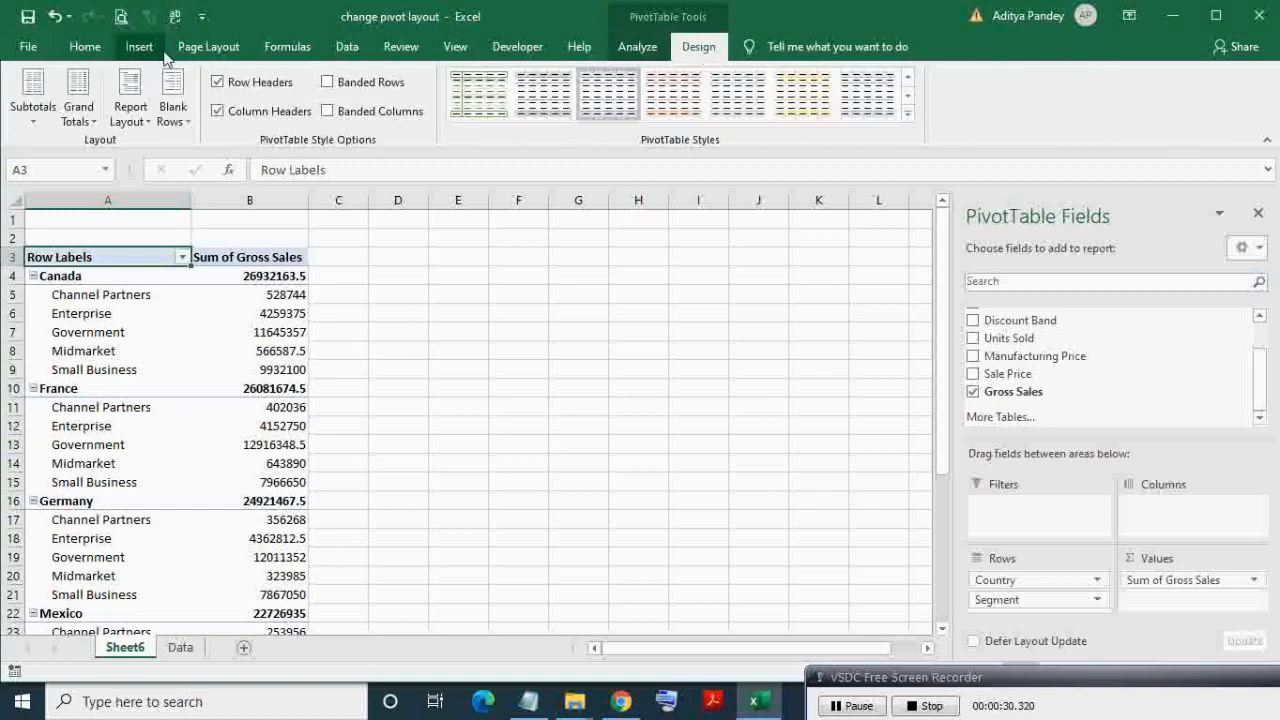
left_click(131, 122)
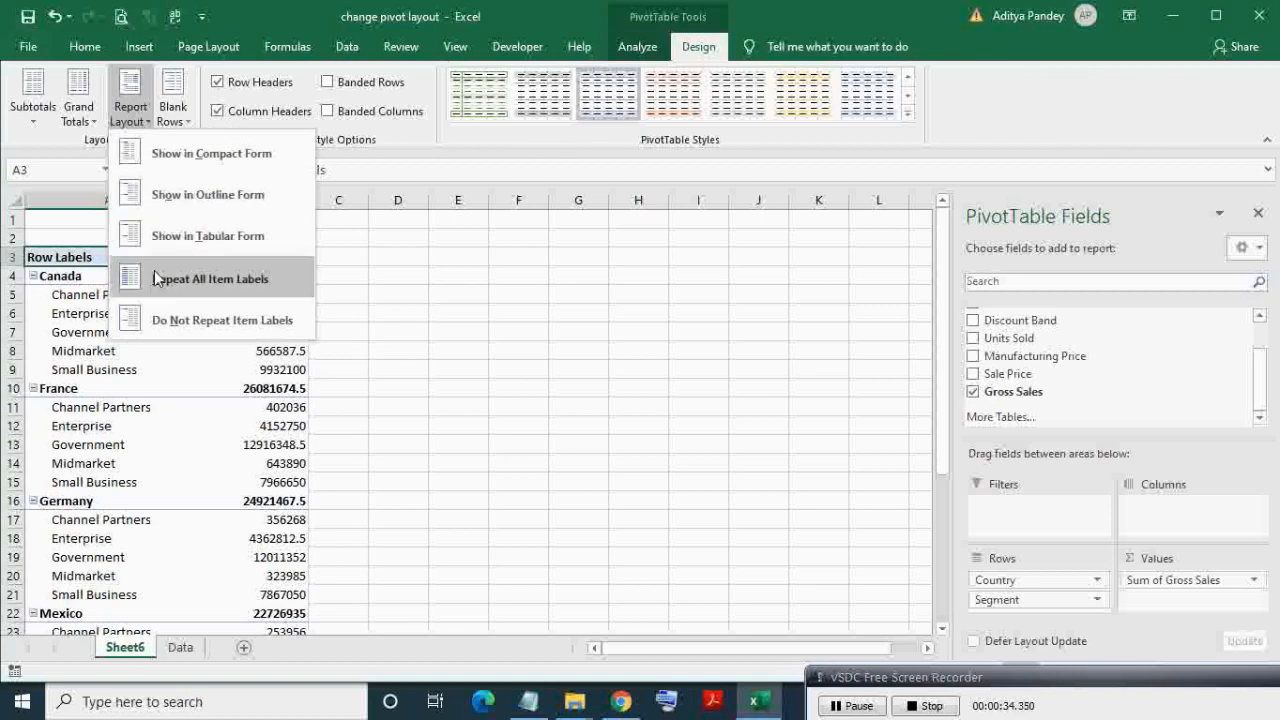
left_click(181, 250)
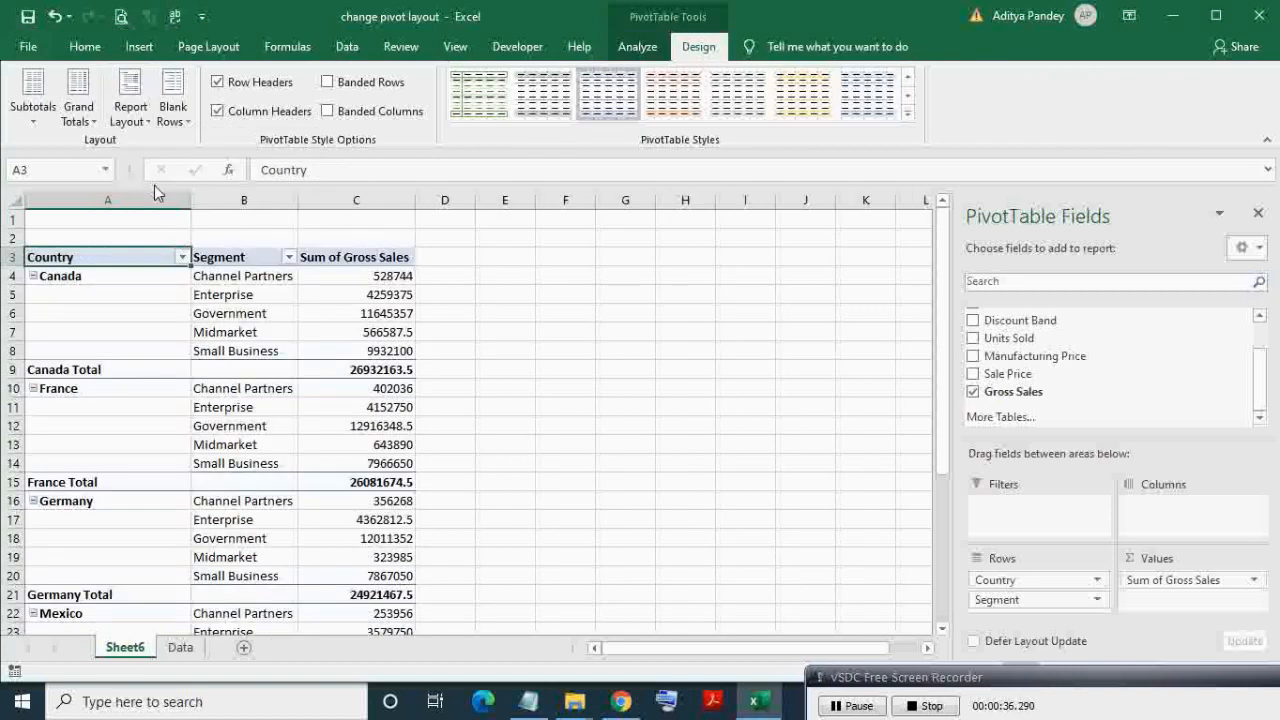
left_click(146, 125)
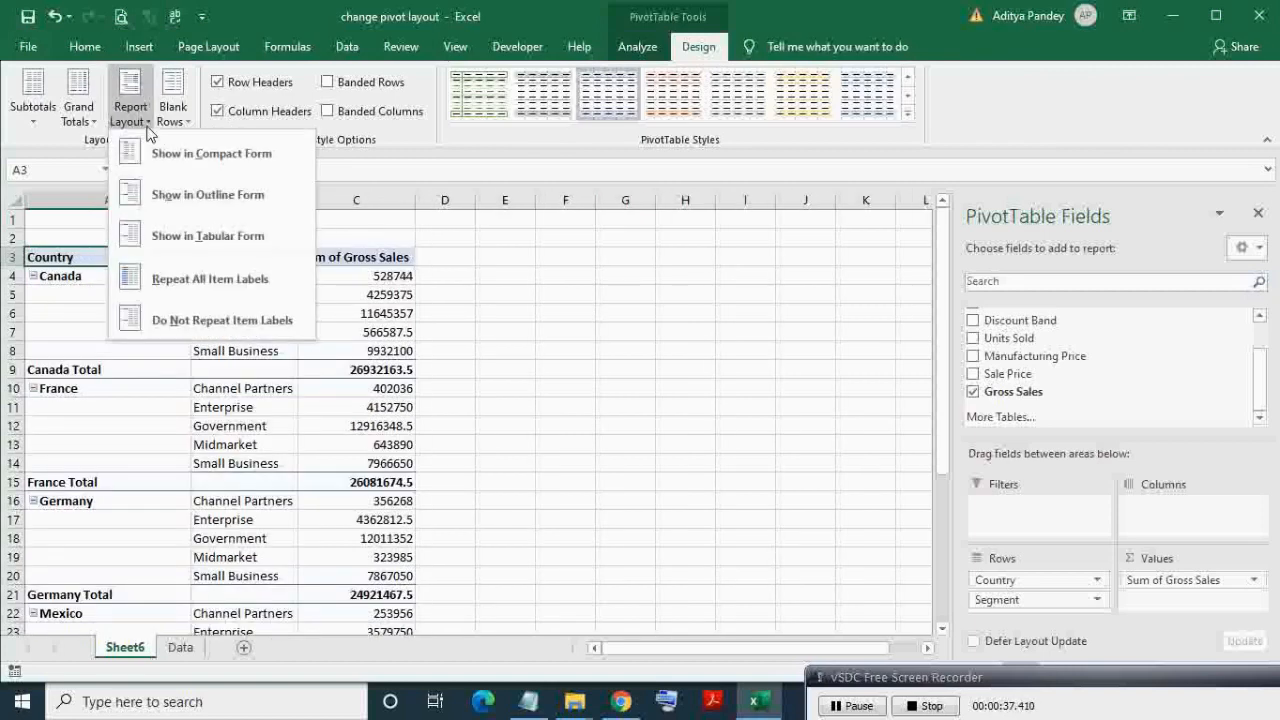
left_click(173, 279)
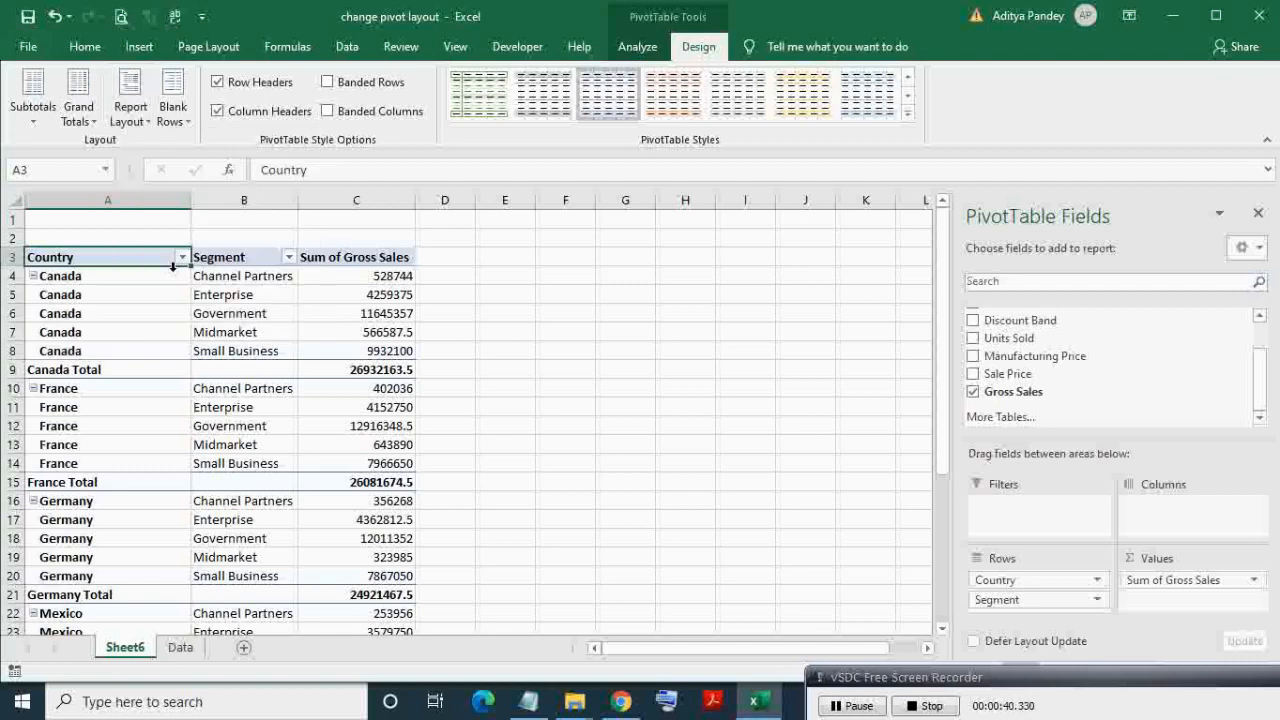
- Hide the expand/collapse buttons in the PivotTable
left_click(637, 46)
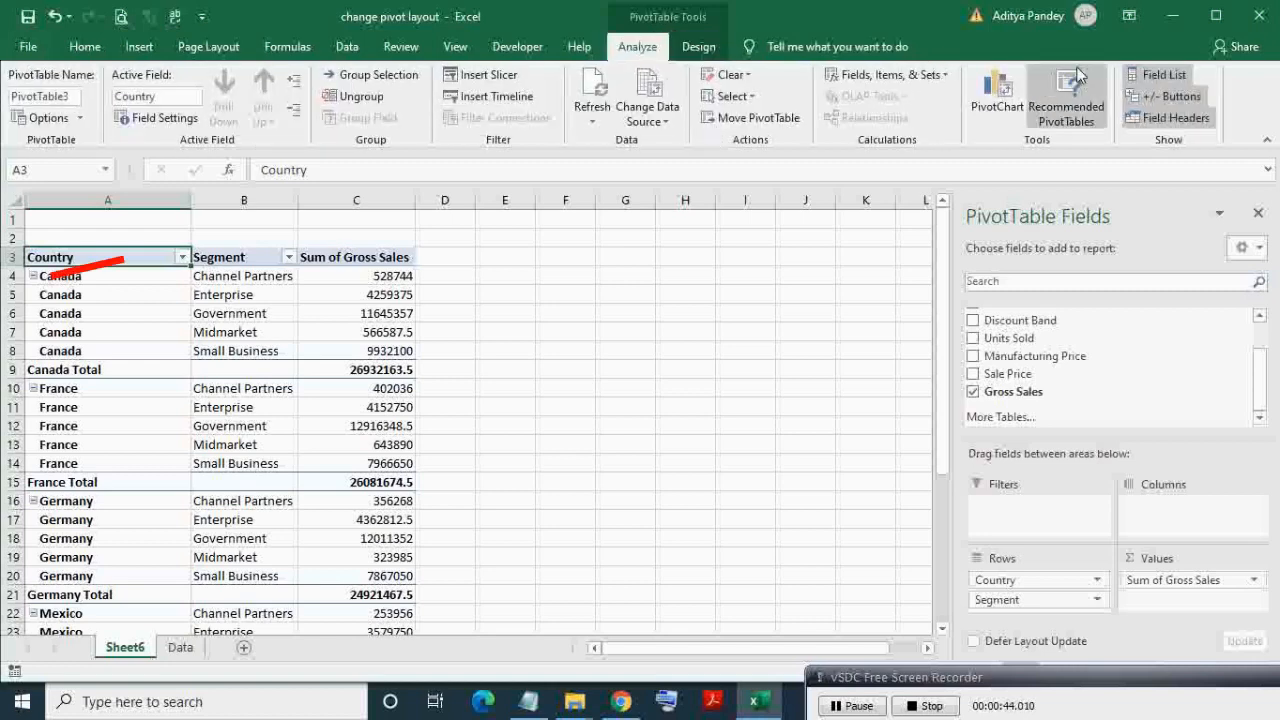
left_click(1139, 97)
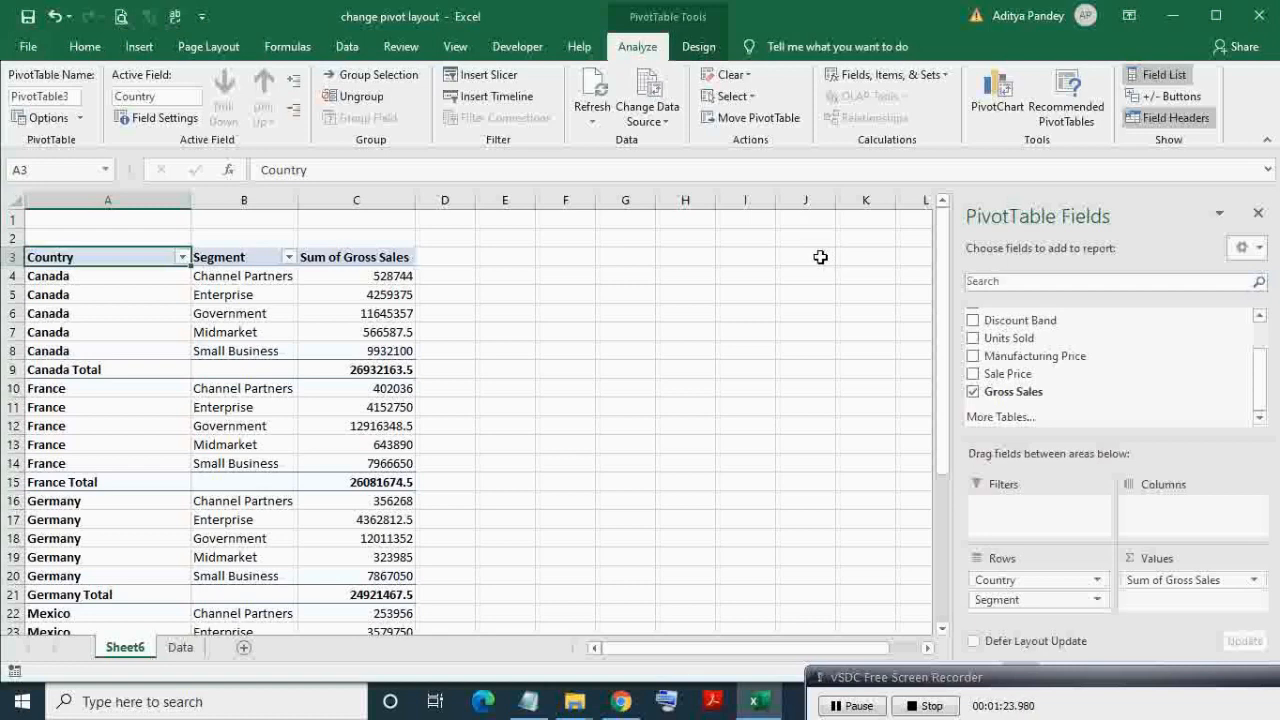
left_click(535, 245)
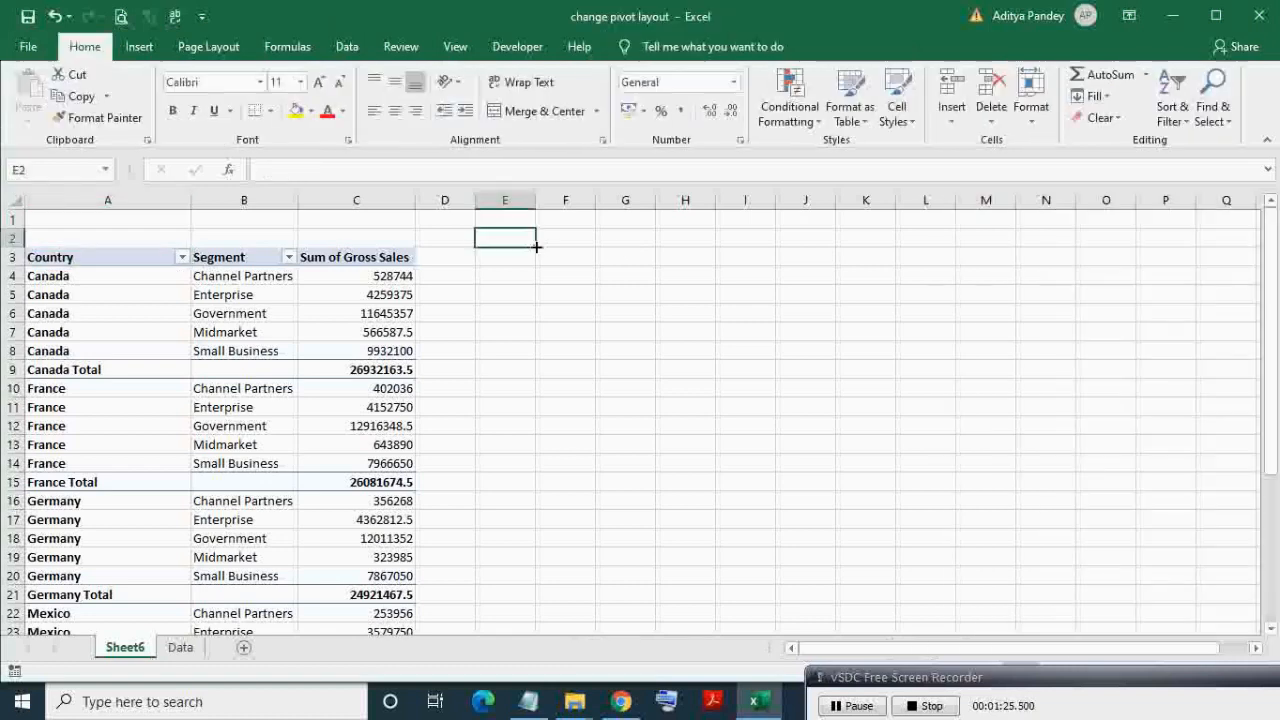
- Set the default PivotTable report layout in the Excel options to Show in Tabular Form with Repeat All Item Labels enabled
left_click(356, 257)
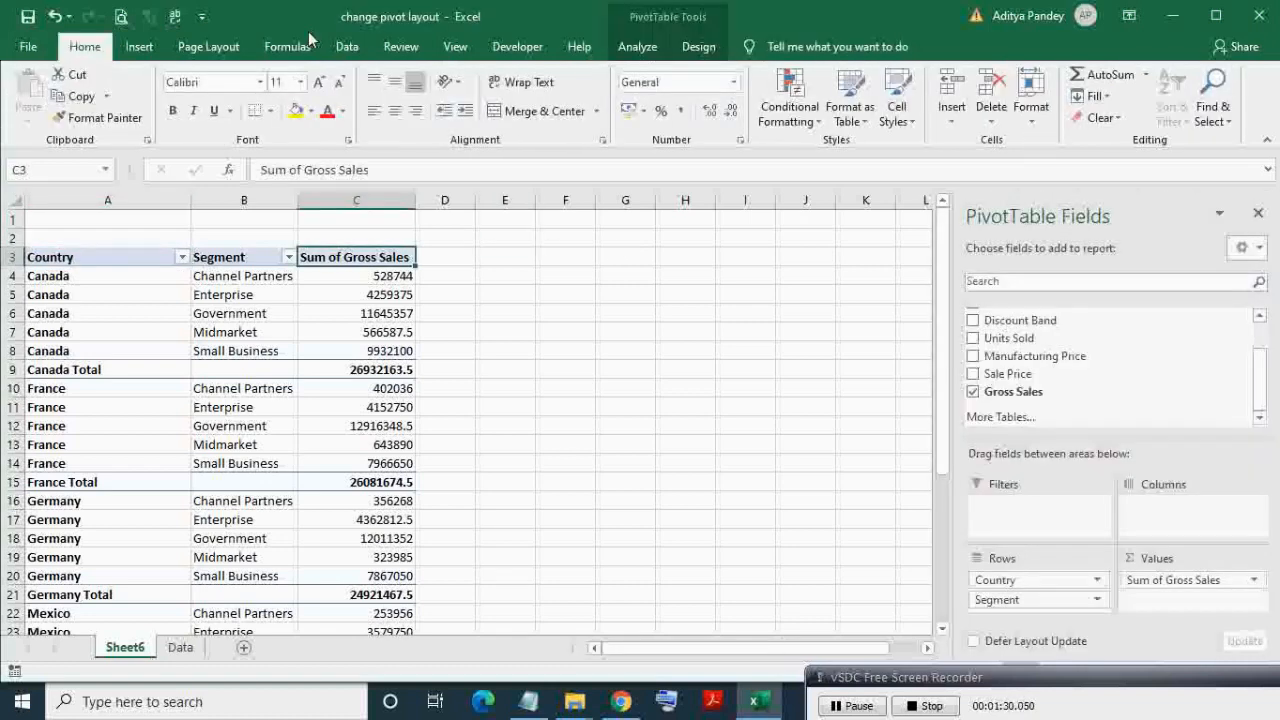
left_click(24, 47)
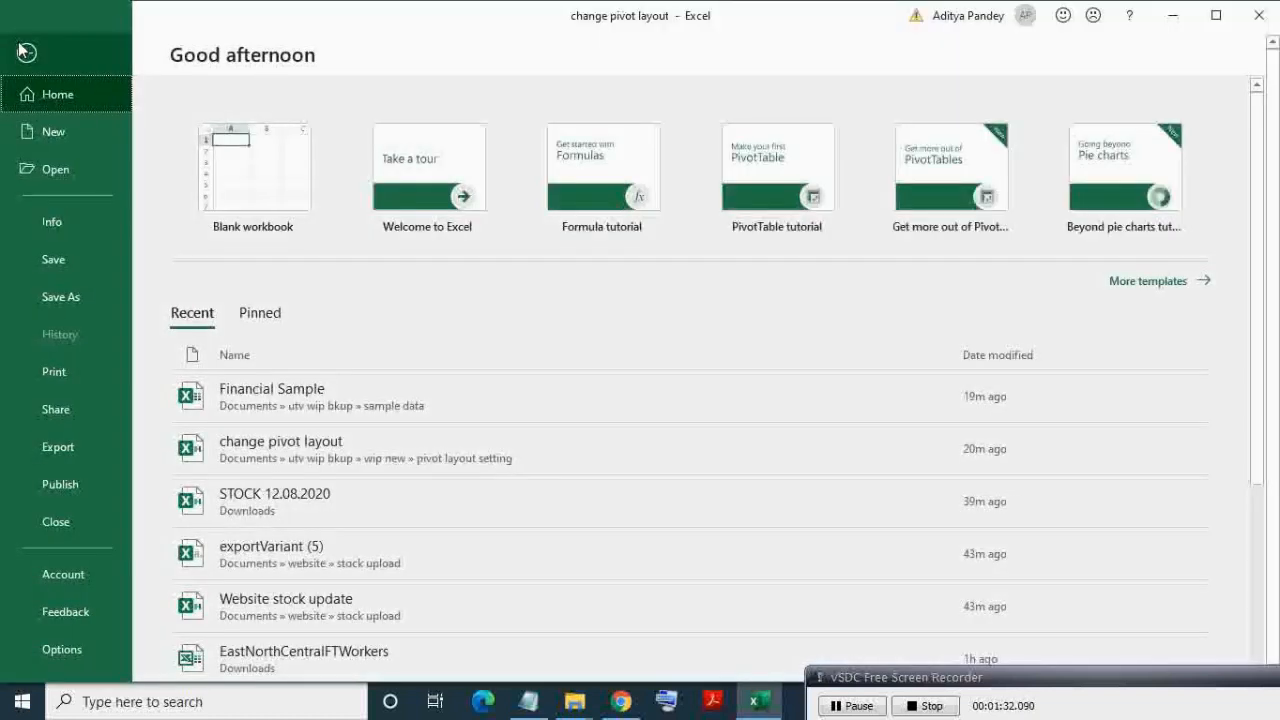
left_click(69, 651)
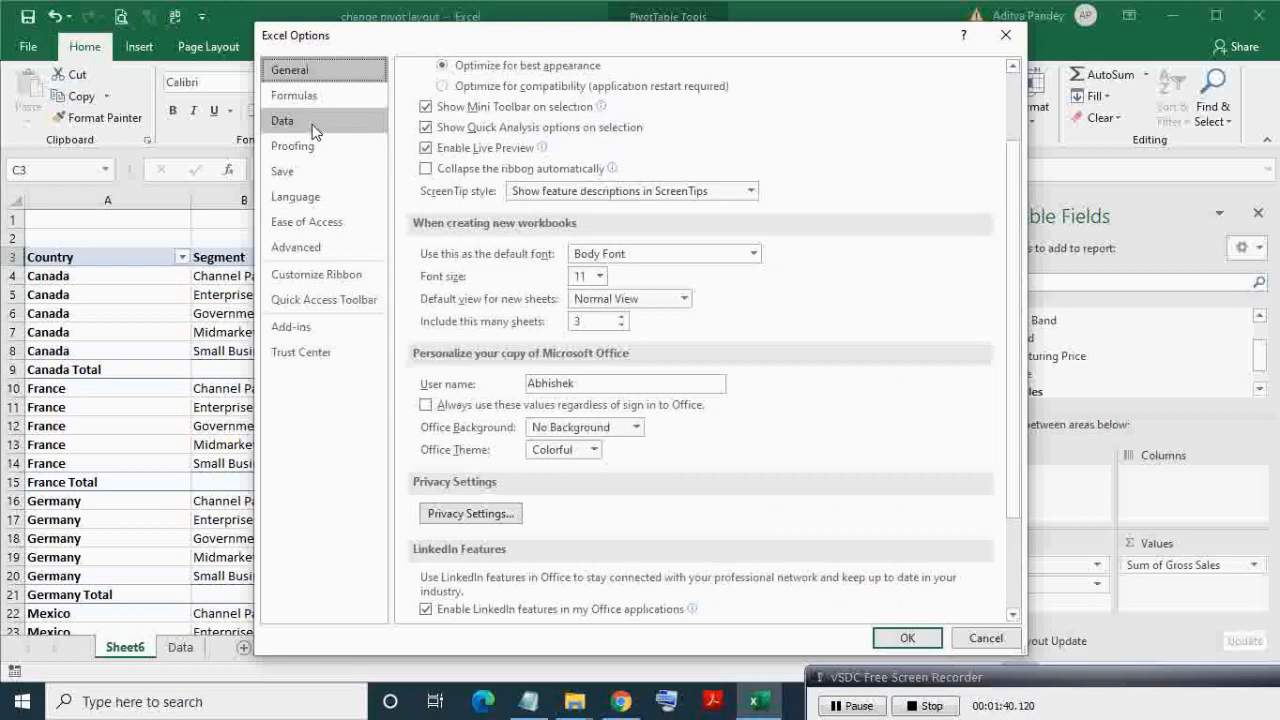
left_click(314, 128)
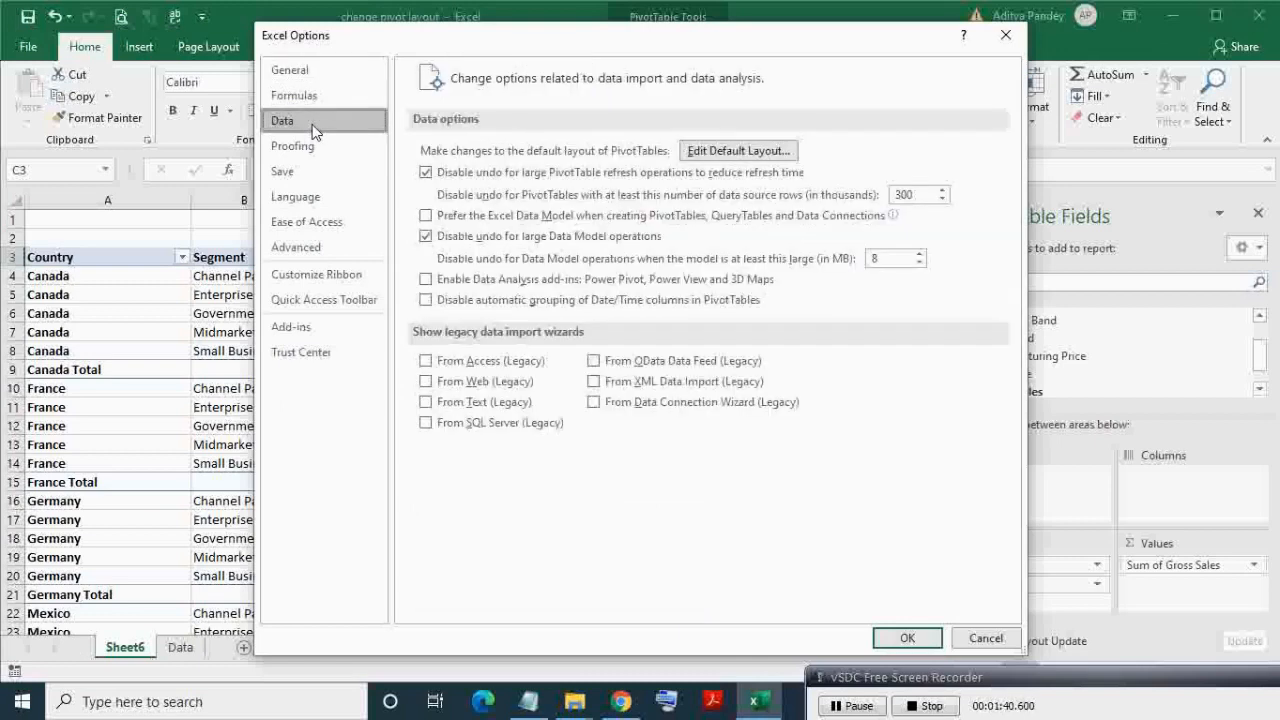
left_click(717, 151)
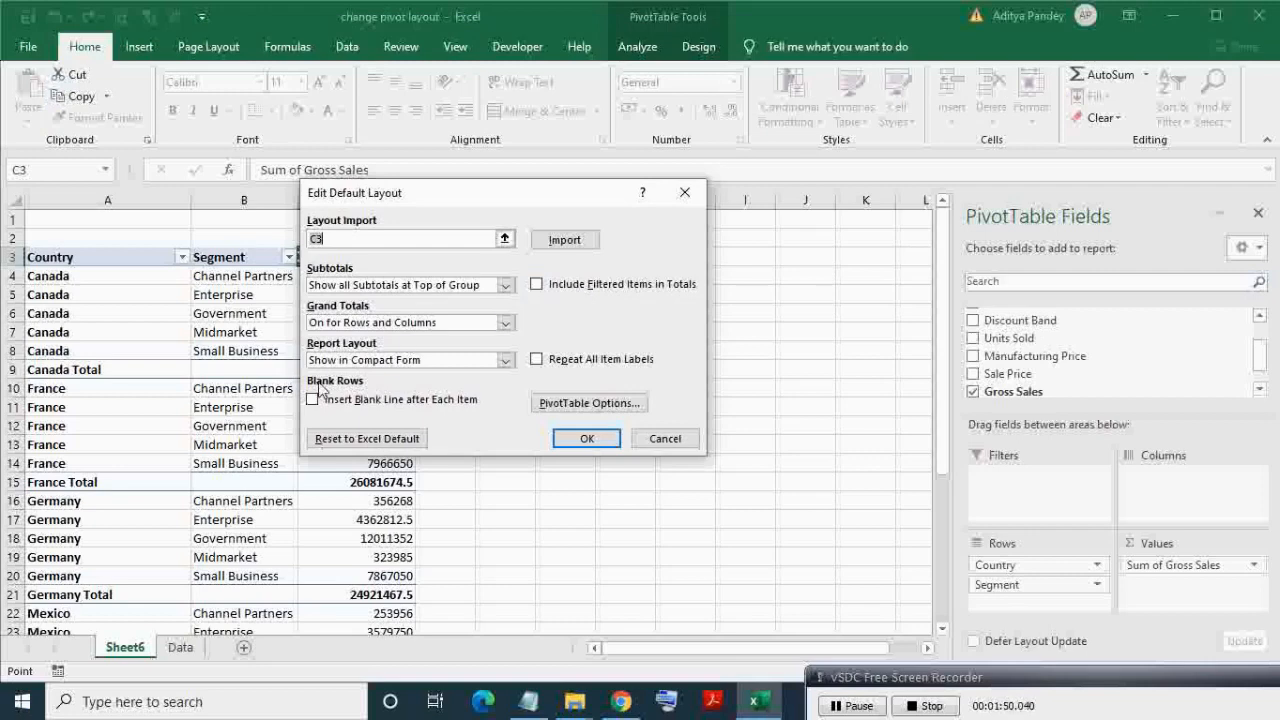
left_click(507, 360)
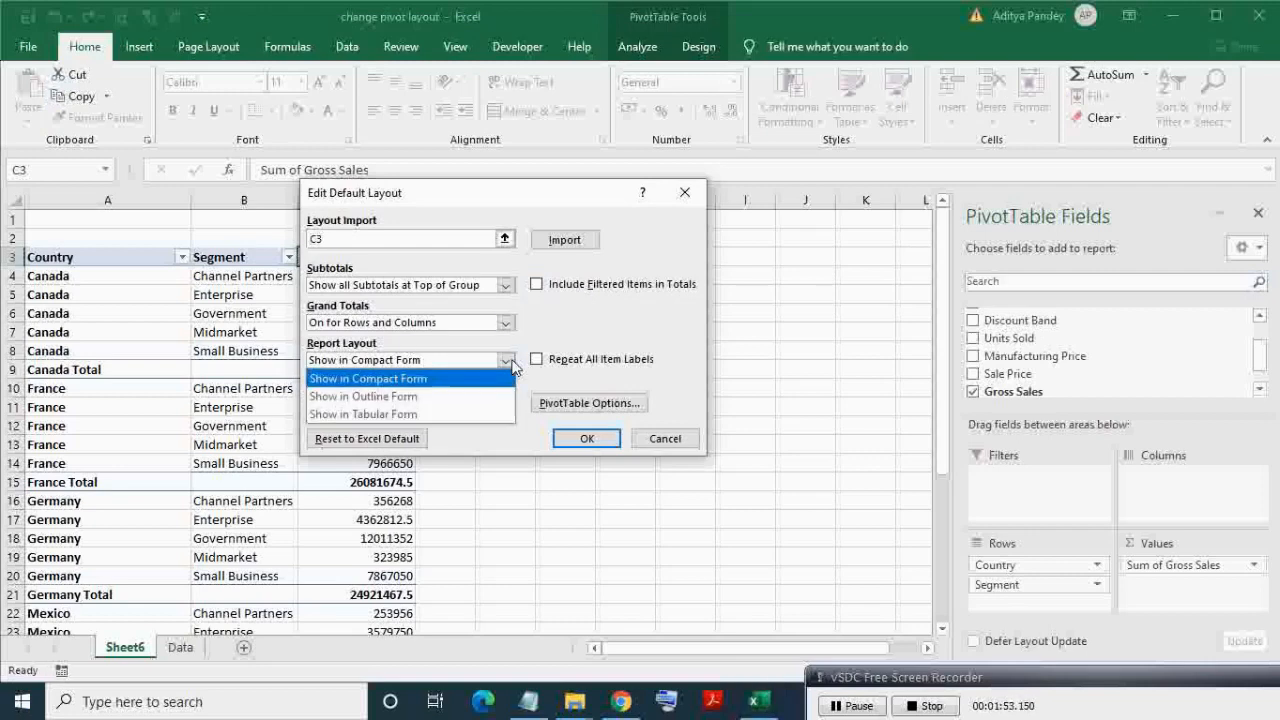
left_click(430, 420)
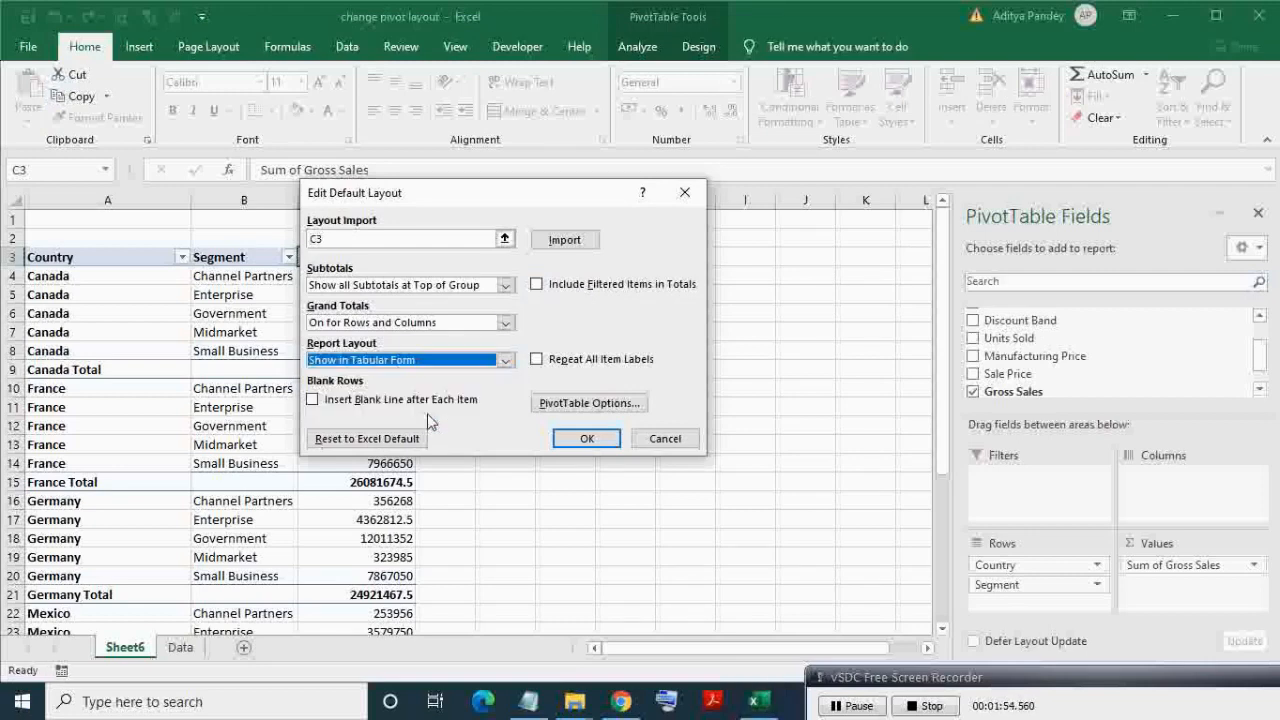
left_click(537, 359)
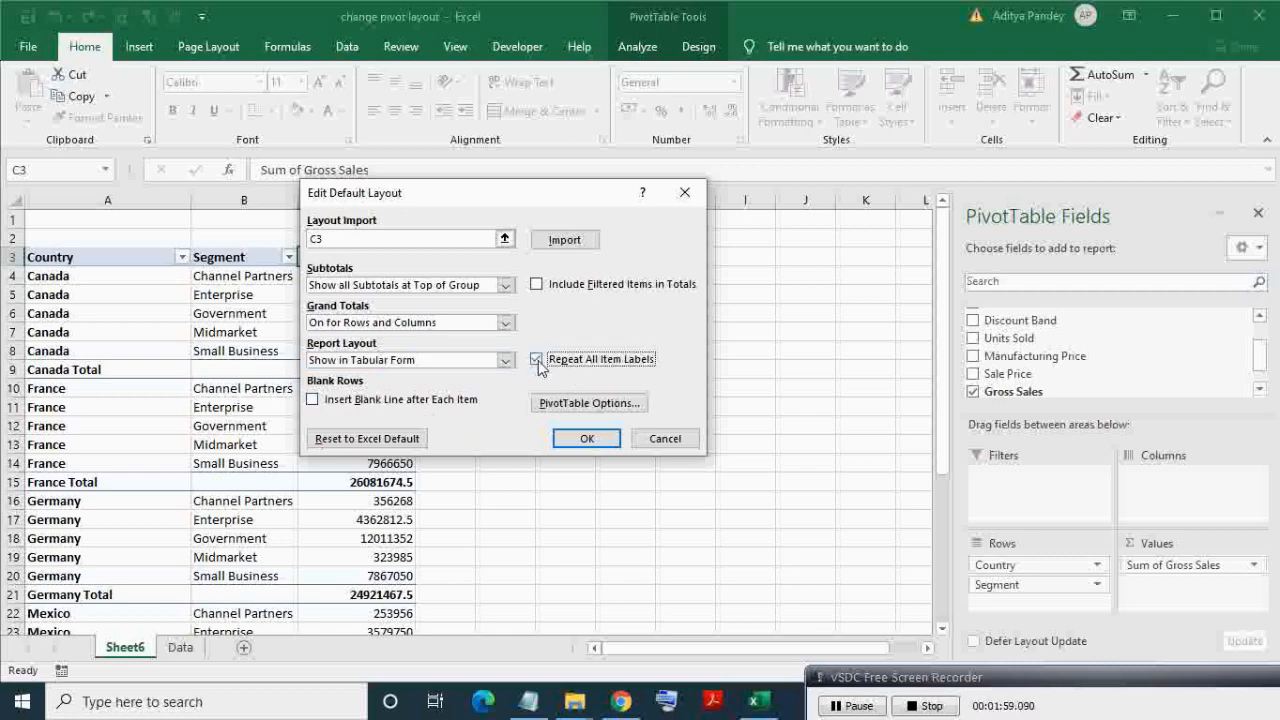
- Turn off Autofit column widths on update and Show expand/collapse buttons in the default layout's PivotTable options
left_click(580, 404)
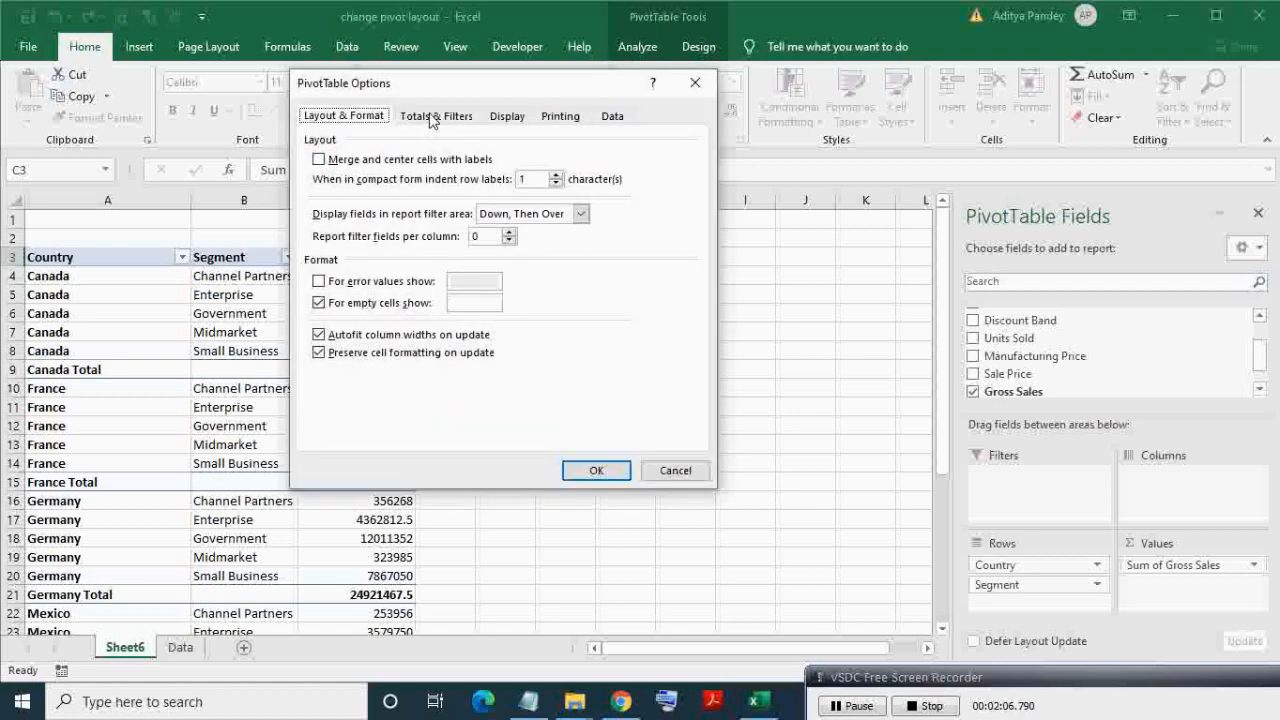
left_click(319, 336)
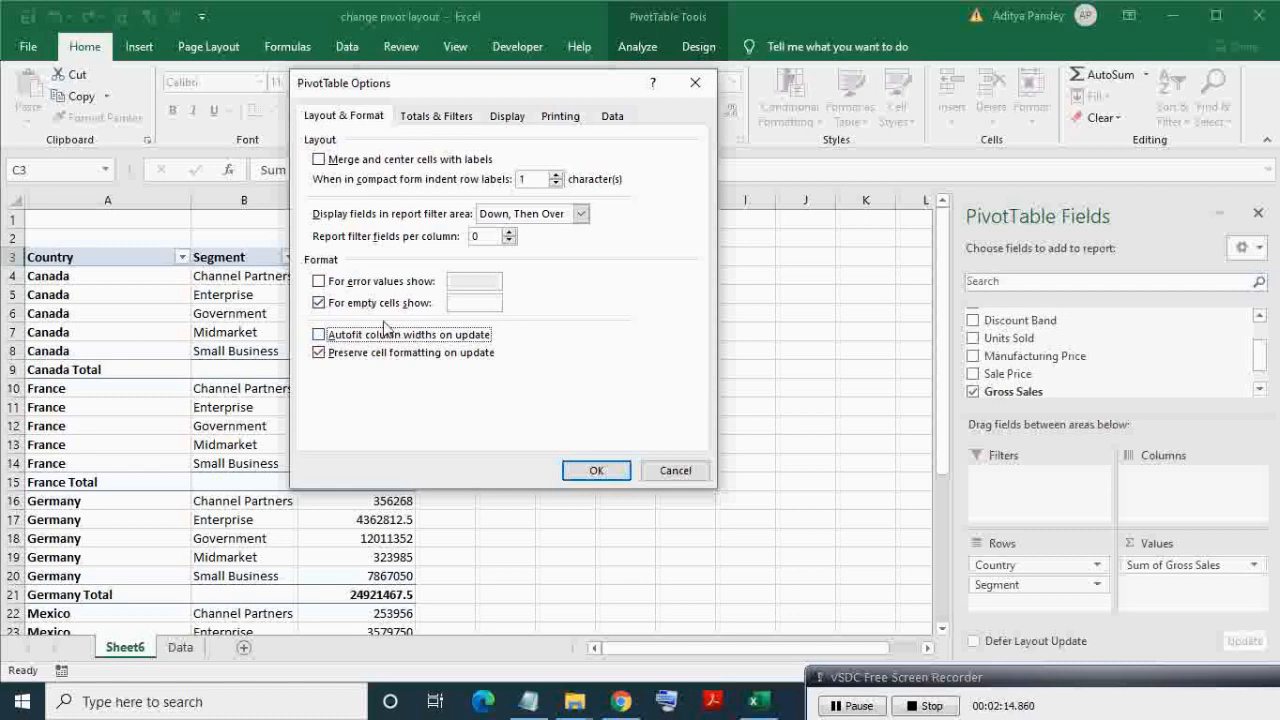
left_click(452, 118)
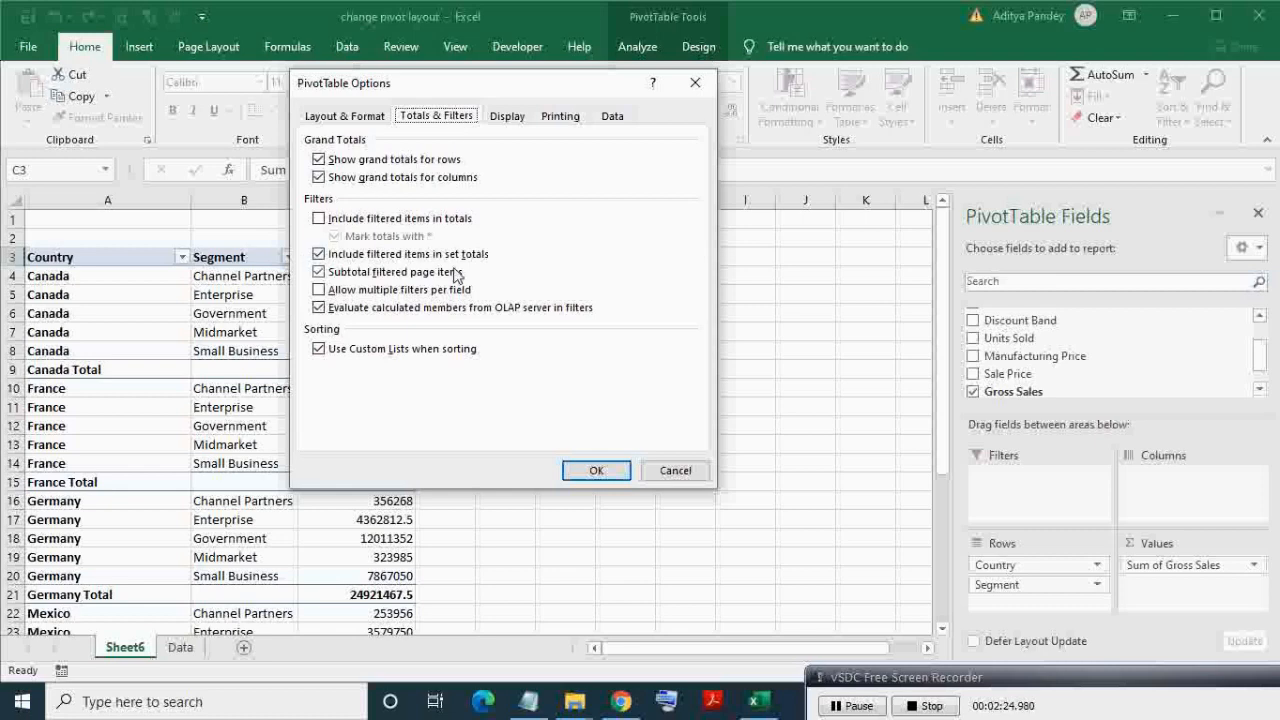
left_click(512, 118)
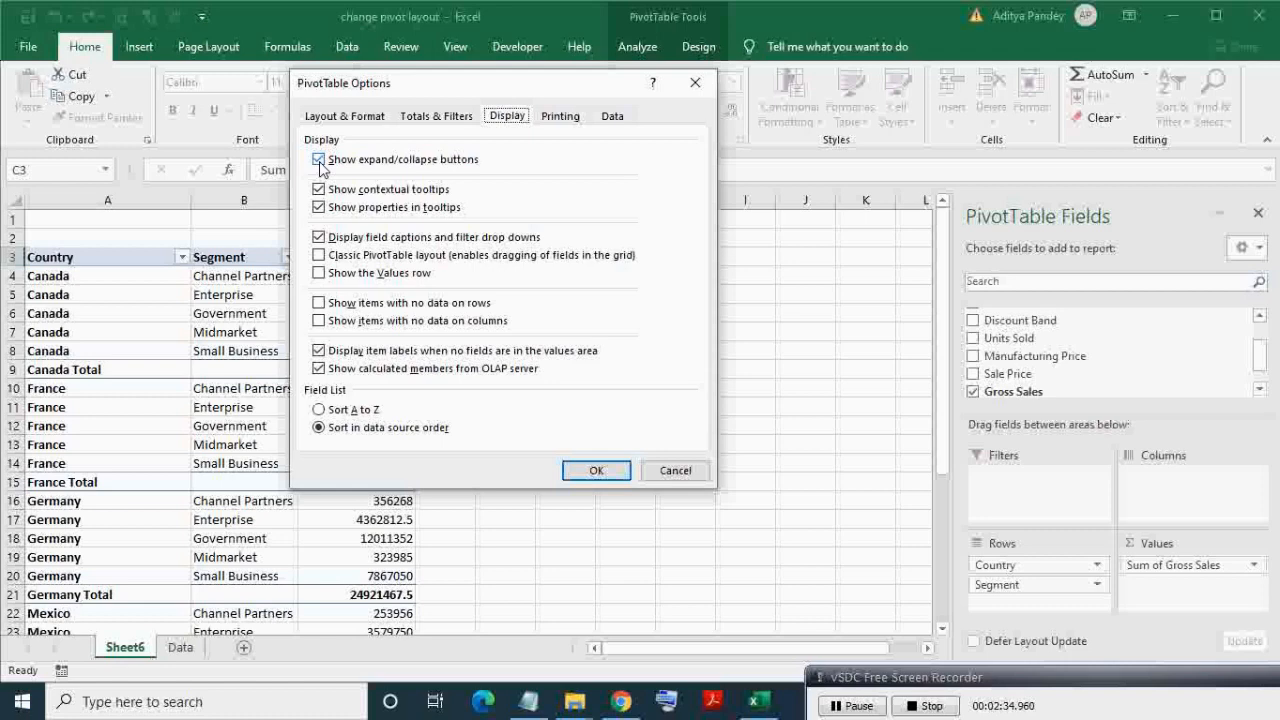
left_click(318, 160)
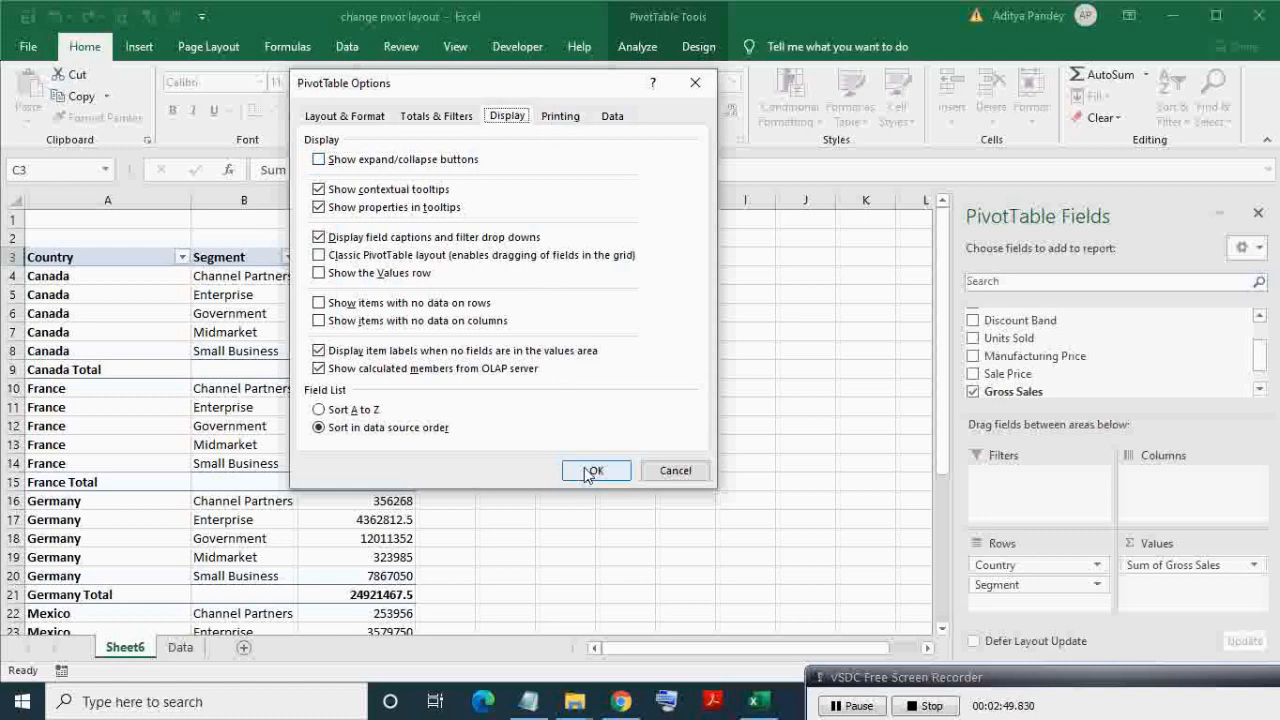
left_click(590, 471)
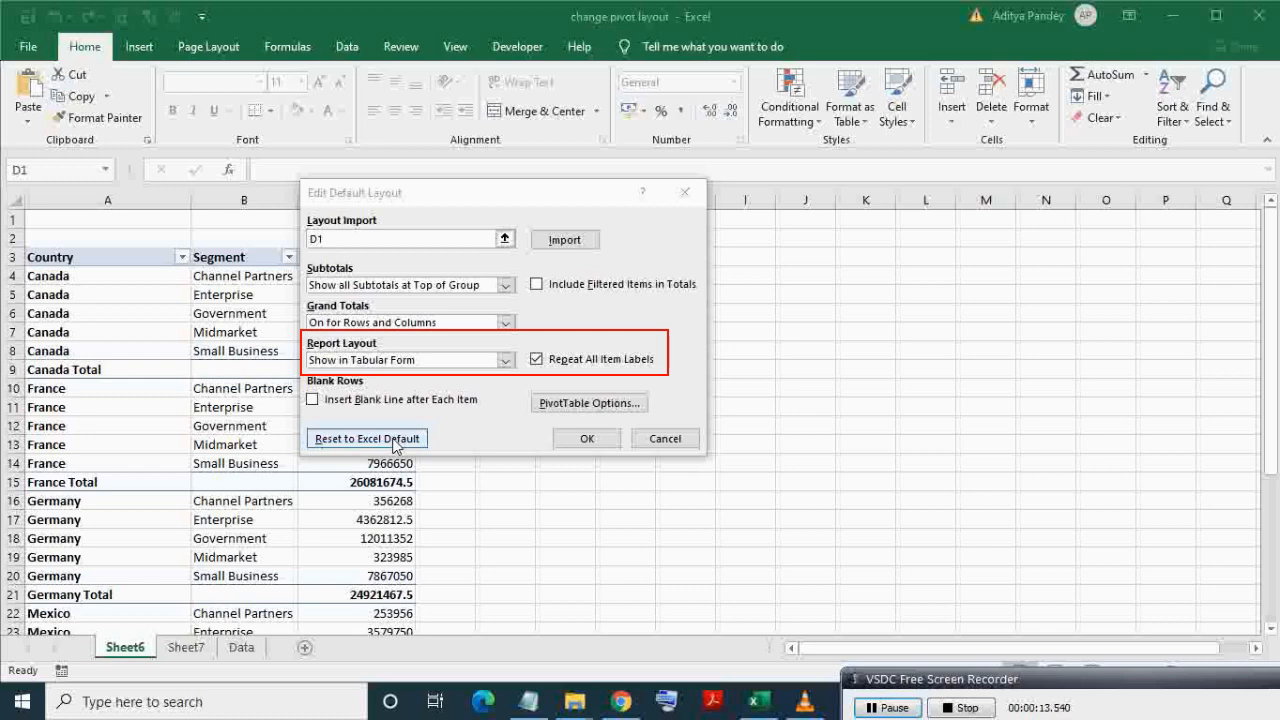
- Reset the default PivotTable layout to Excel's defaults and set the layout import reference to cell A7 of the existing PivotTable
left_click(395, 442)
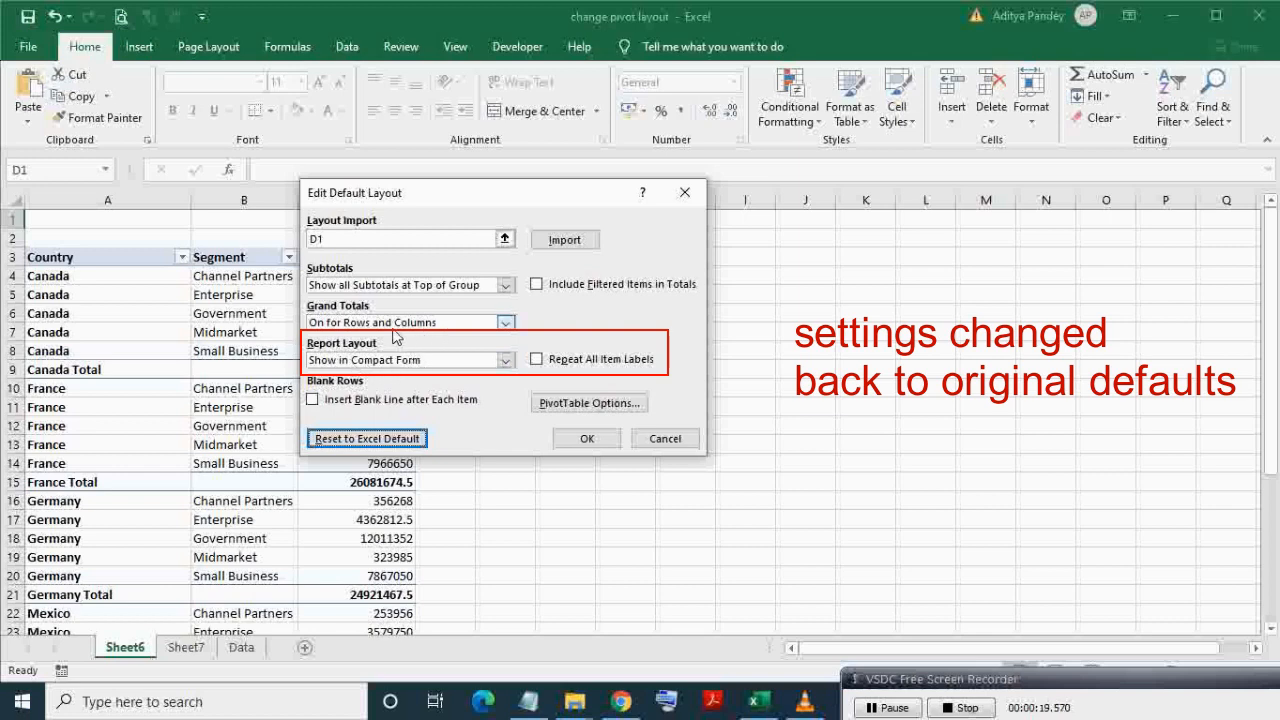
left_click(404, 240)
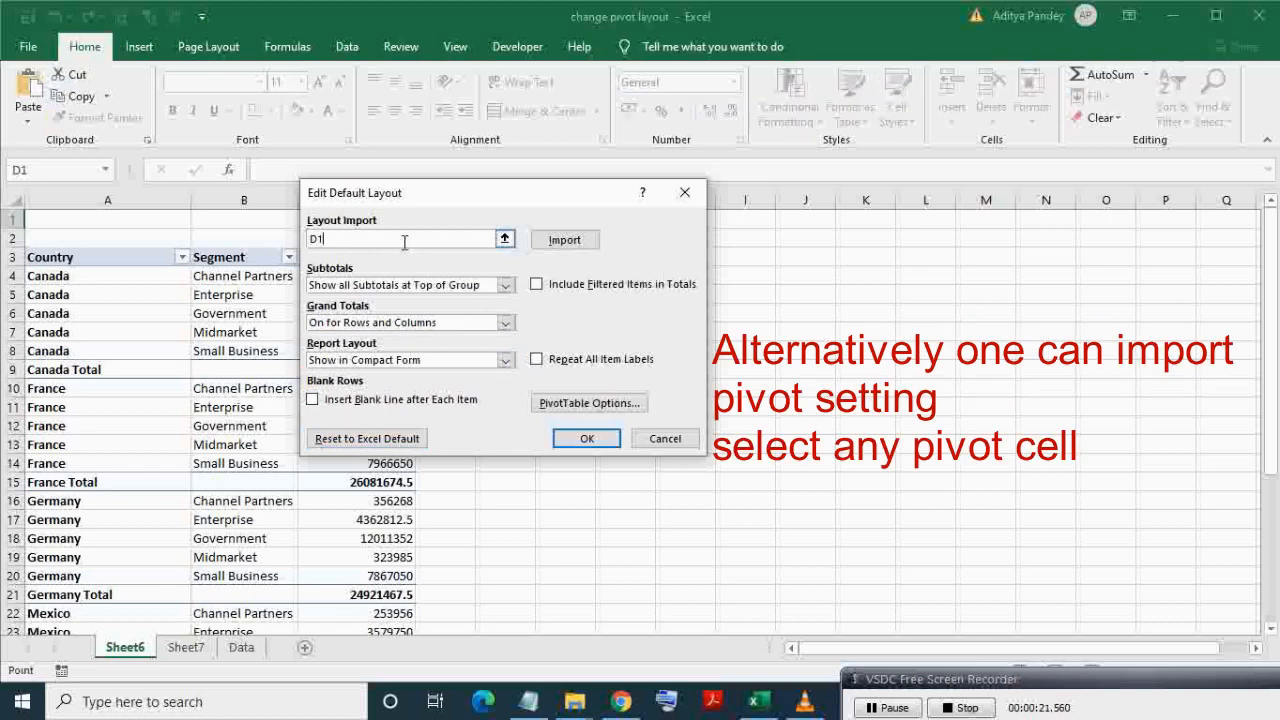
left_click(220, 294)
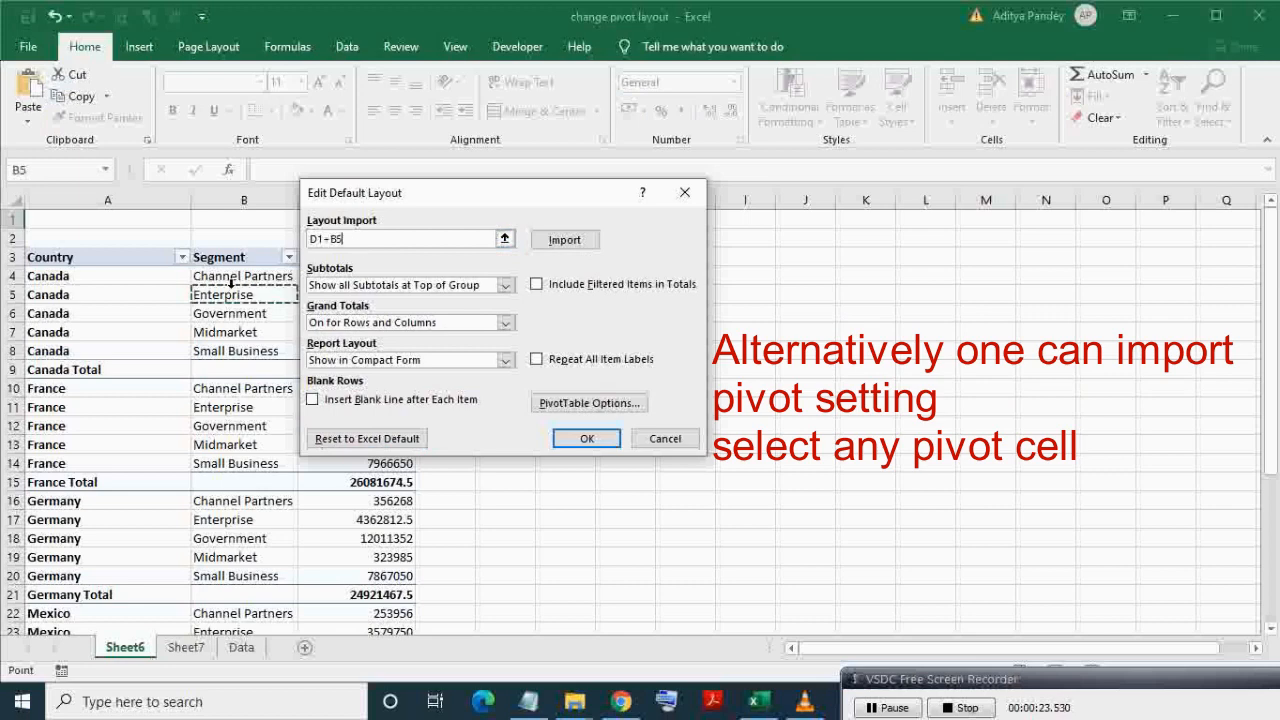
left_click(505, 239)
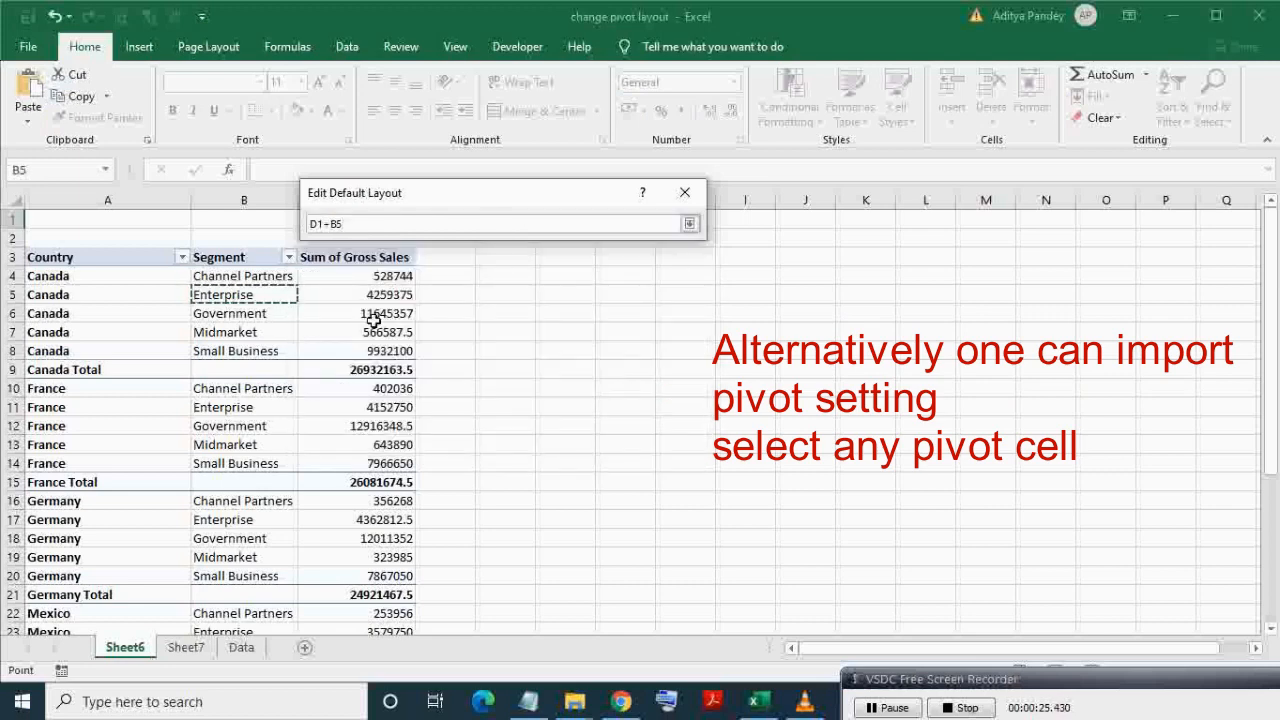
key("BackSpace")
key("BackSpace")
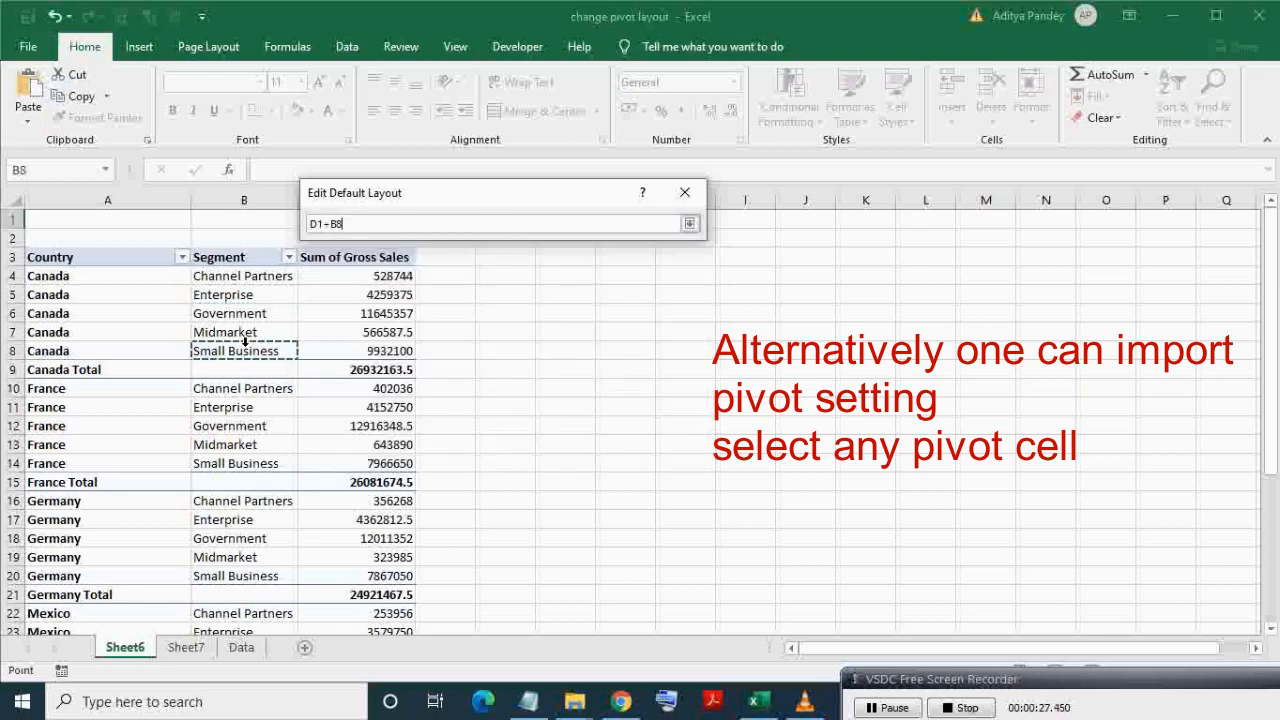
key("BackSpace")
key("BackSpace")
key("BackSpace")
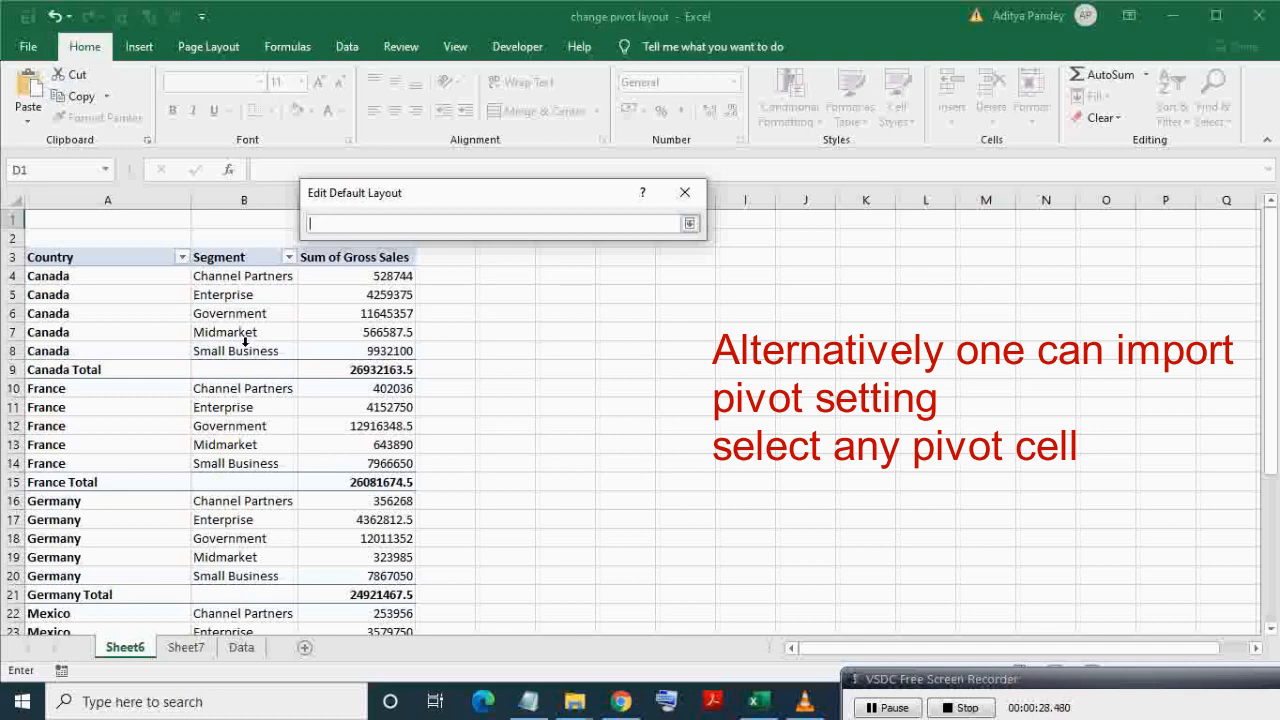
left_click(145, 329)
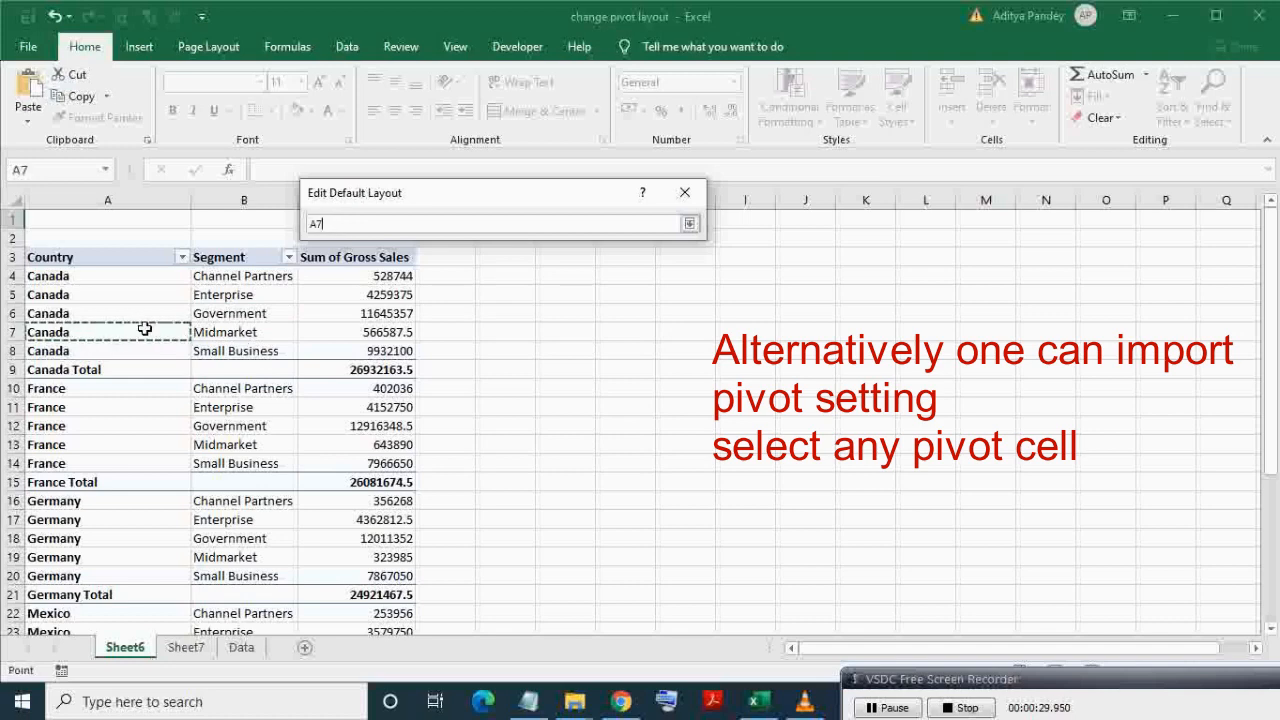
left_click(689, 223)
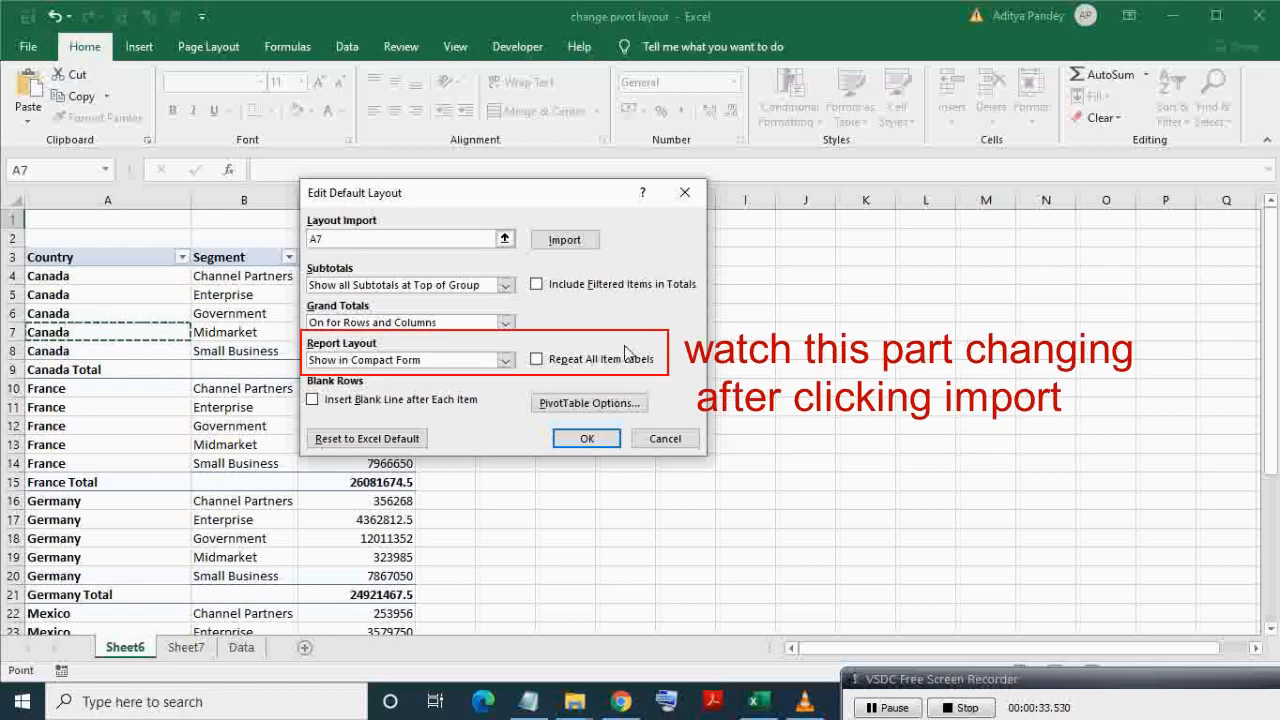
- Import the layout of the PivotTable at cell A7 as the default PivotTable layout and save the Excel options
left_click(564, 240)
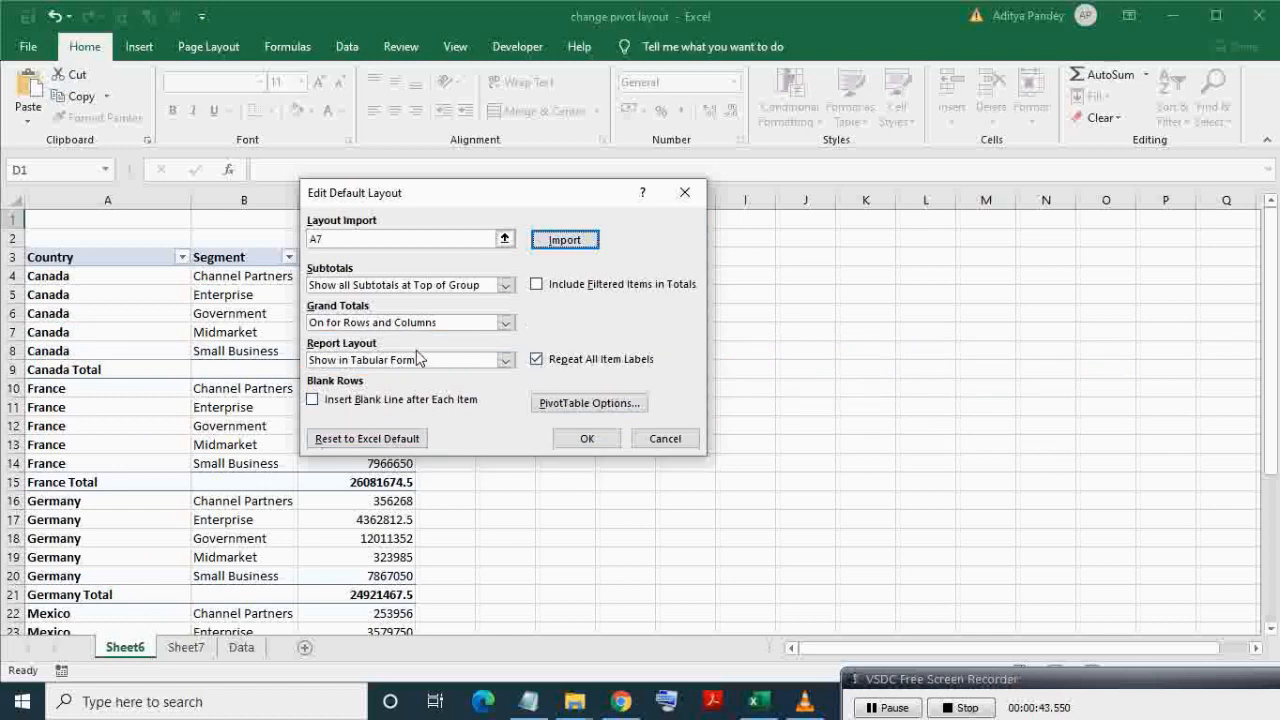
left_click(585, 440)
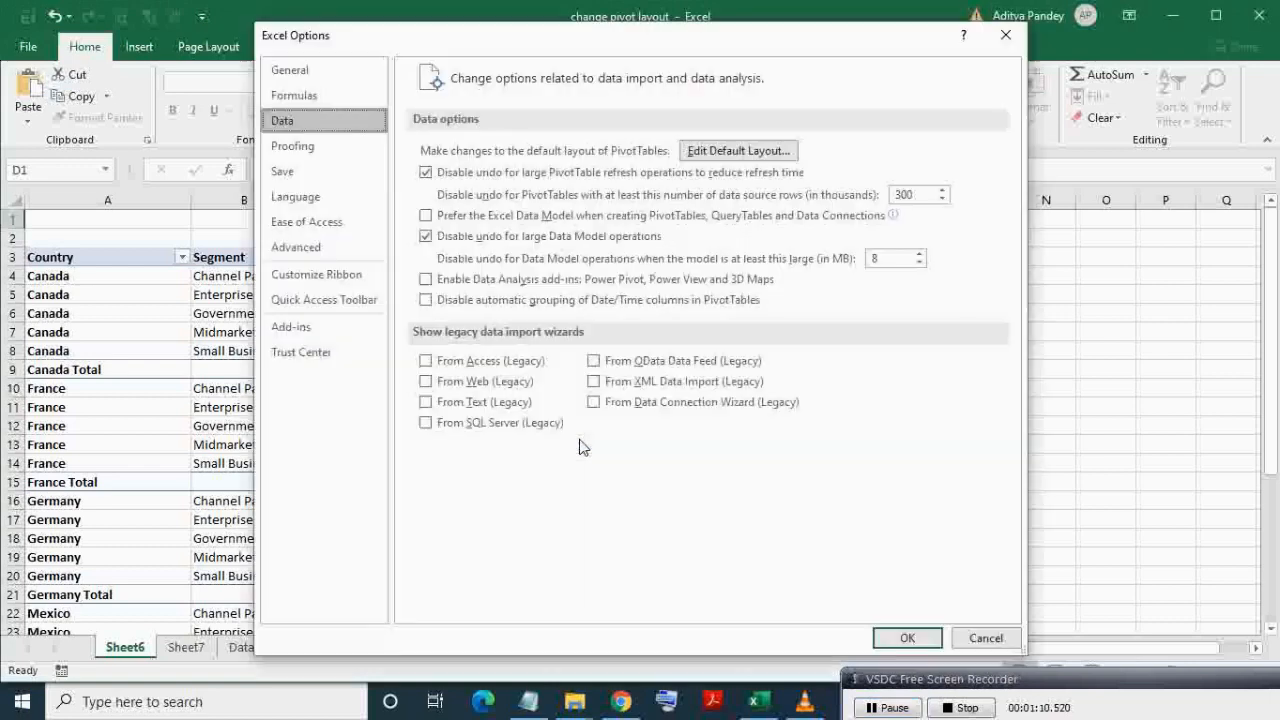
left_click(898, 636)
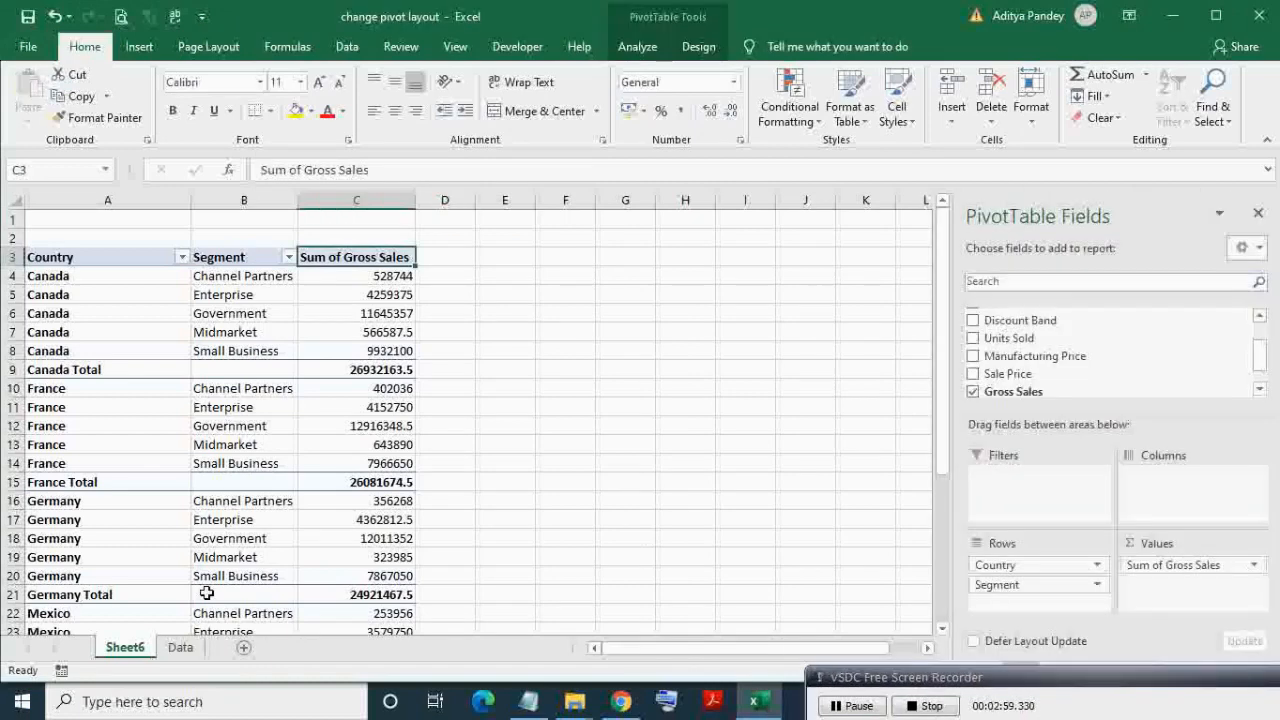
- Create a PivotTable on a new worksheet from the Data sheet's range A1:H701
left_click(182, 652)
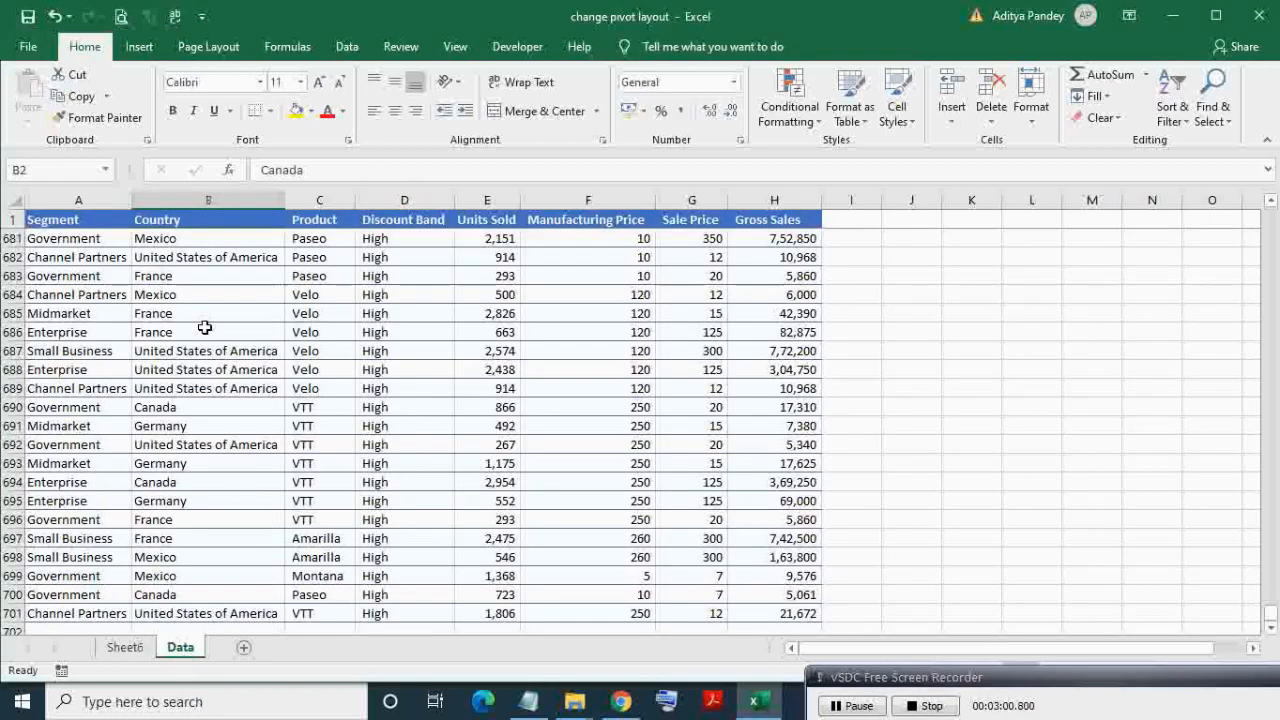
left_click(163, 277)
left_click(139, 46)
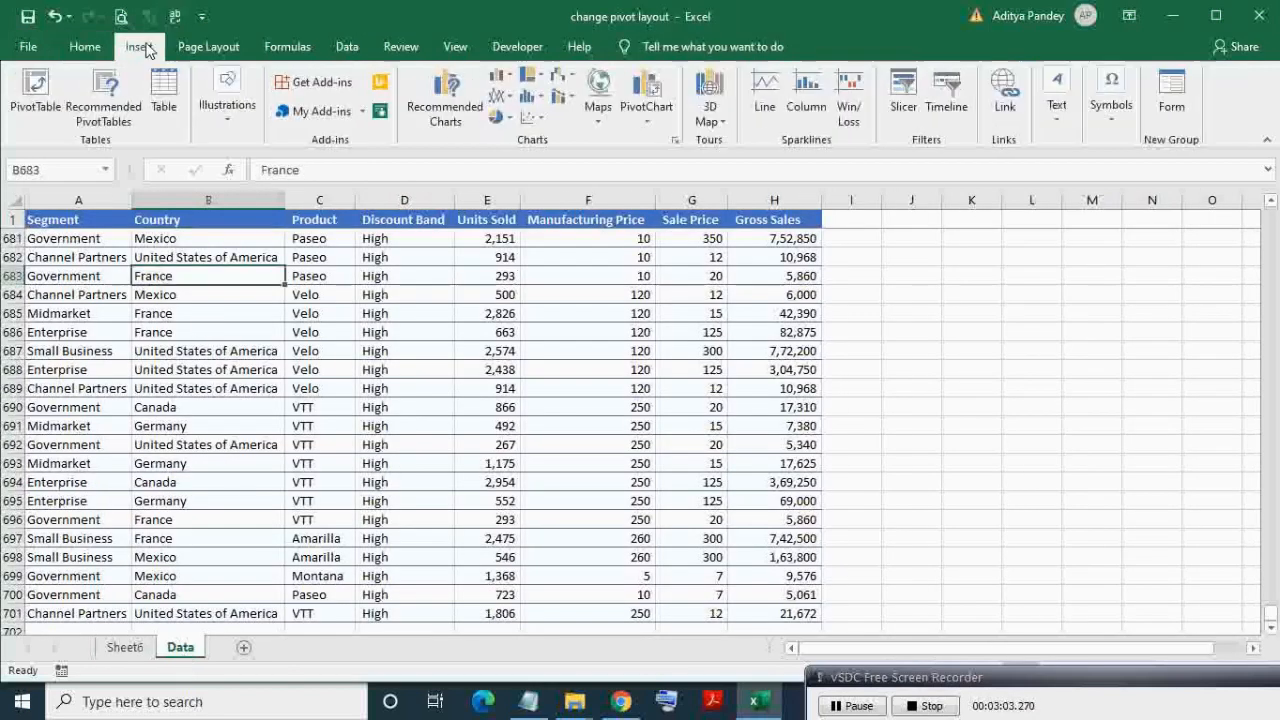
left_click(36, 90)
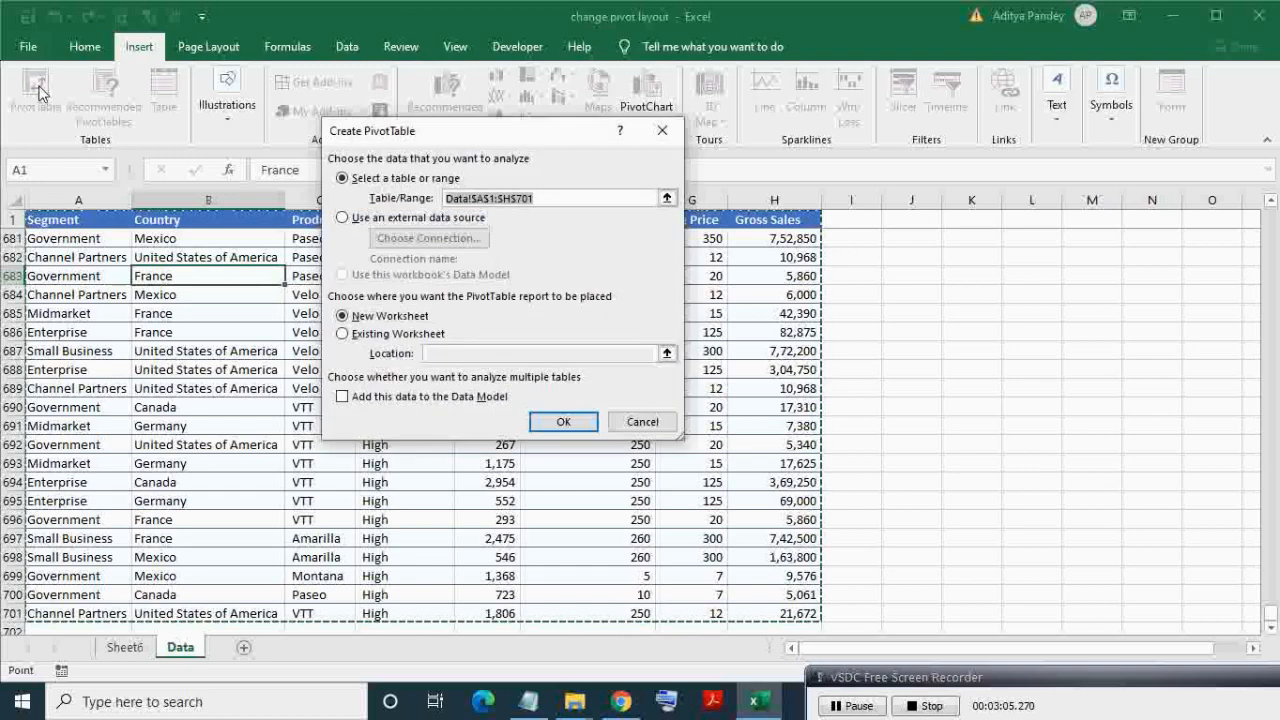
key("Return")
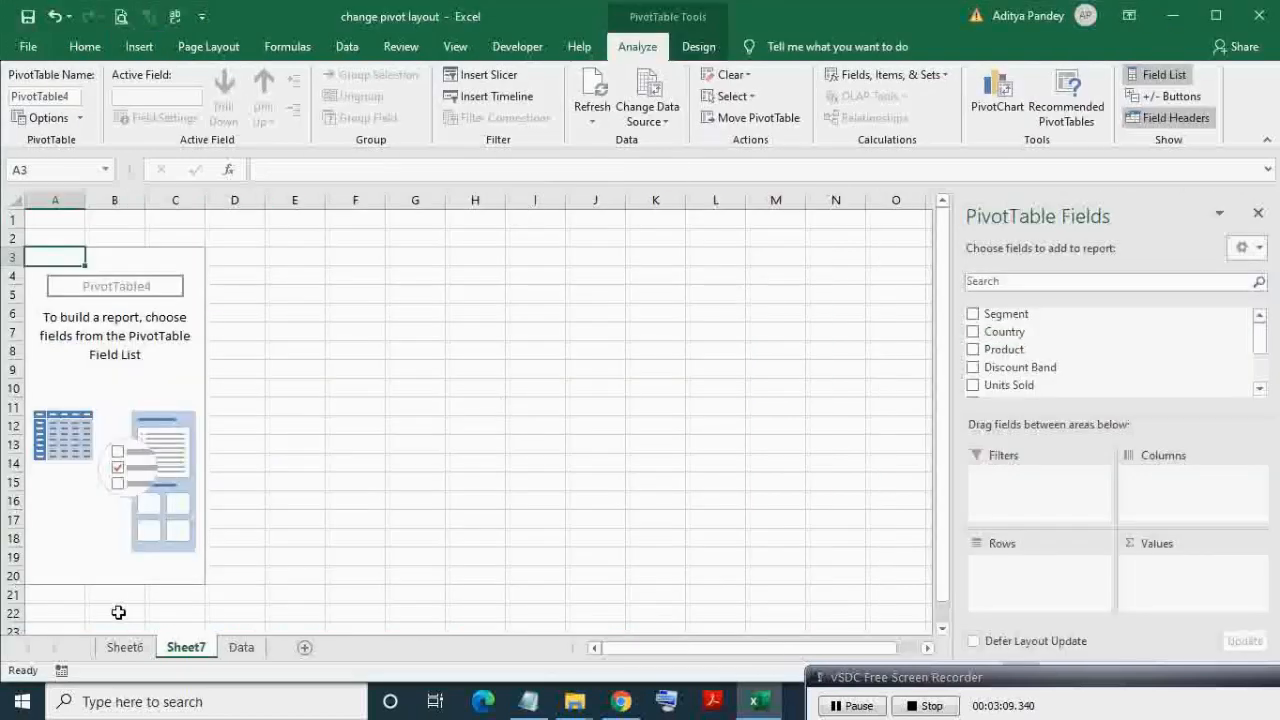
- Add Country and Segment as row fields and Gross Sales as a summed value in the new PivotTable on Sheet7
left_click(136, 650)
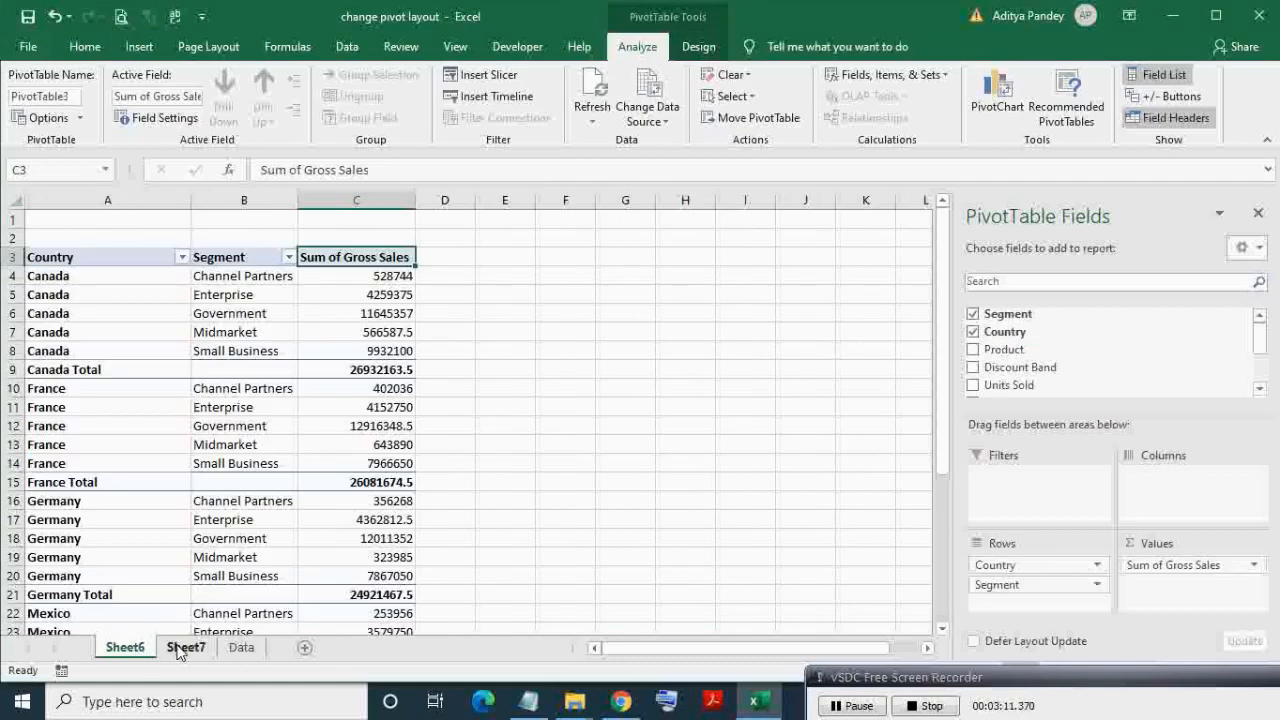
left_click(182, 650)
left_click(974, 333)
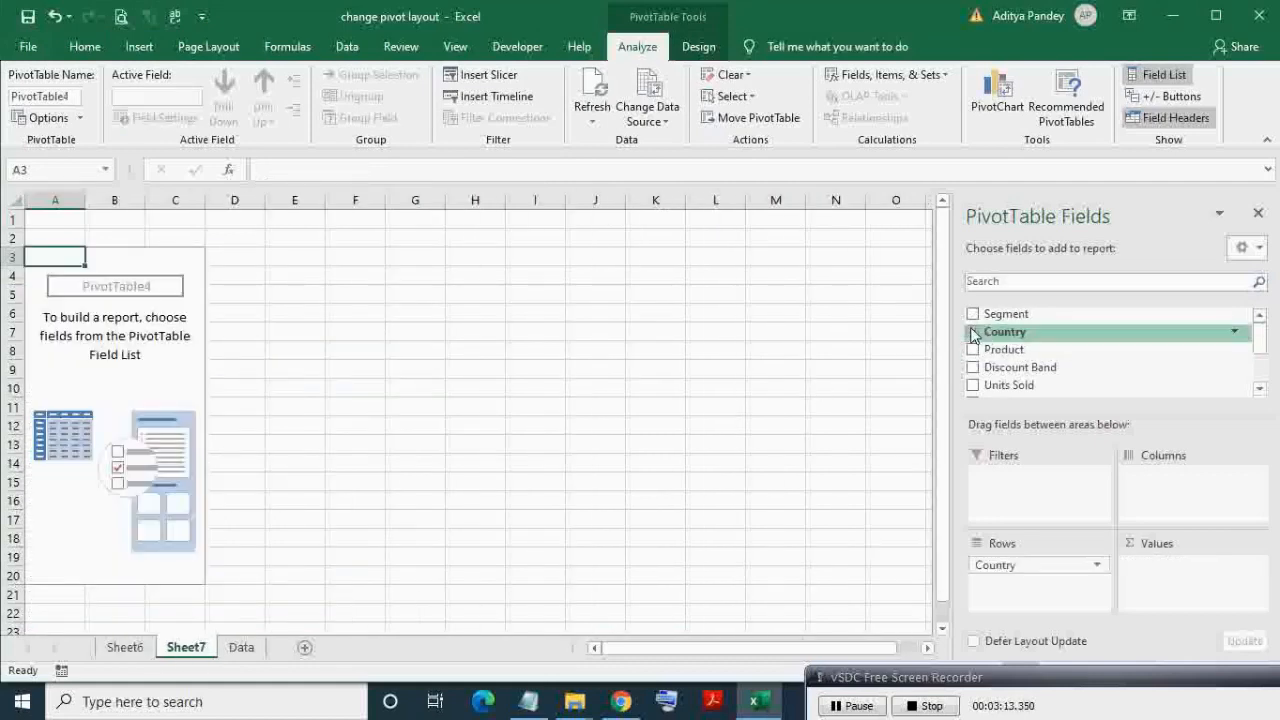
left_click(974, 315)
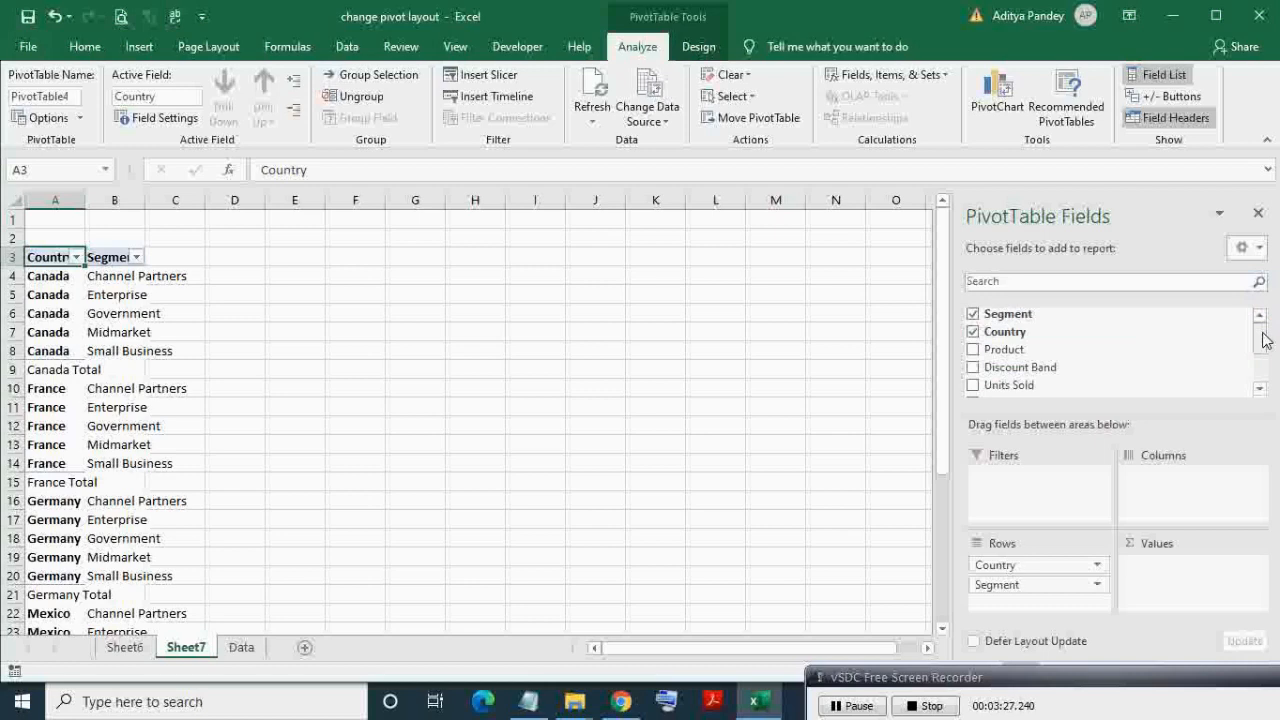
left_click_drag(1262, 338, 1258, 366)
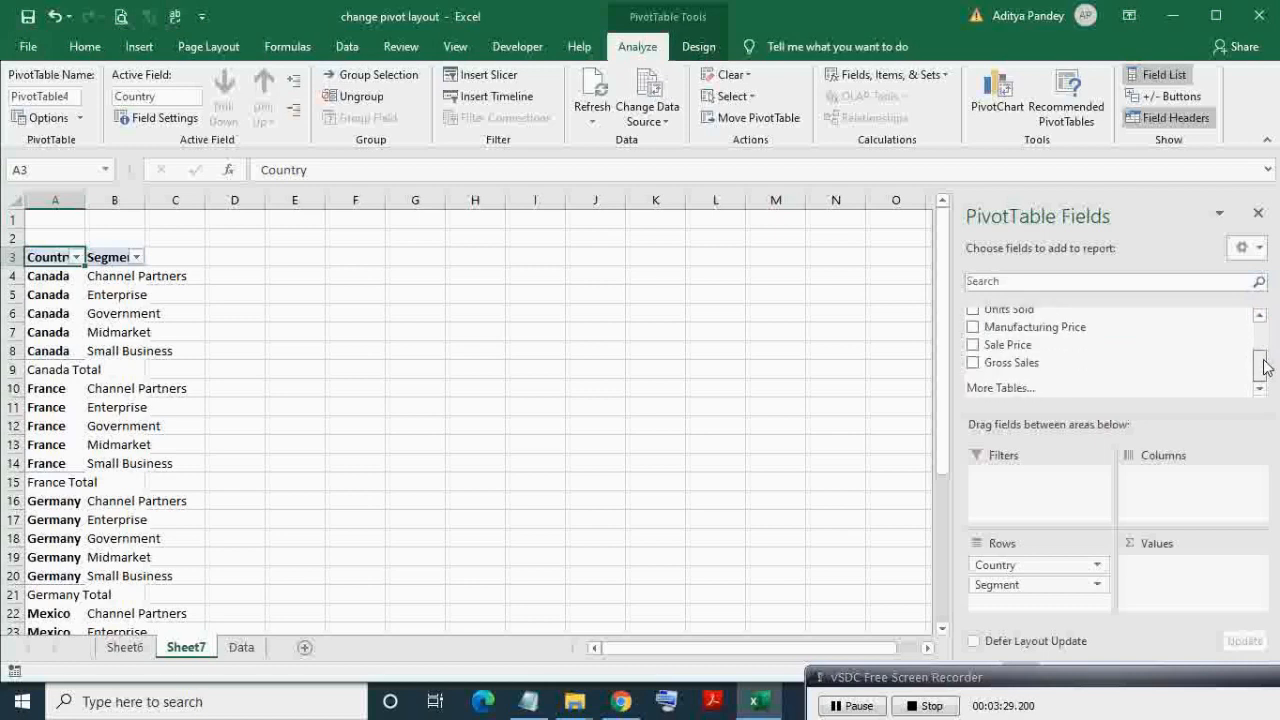
left_click_drag(1088, 372, 1158, 574)
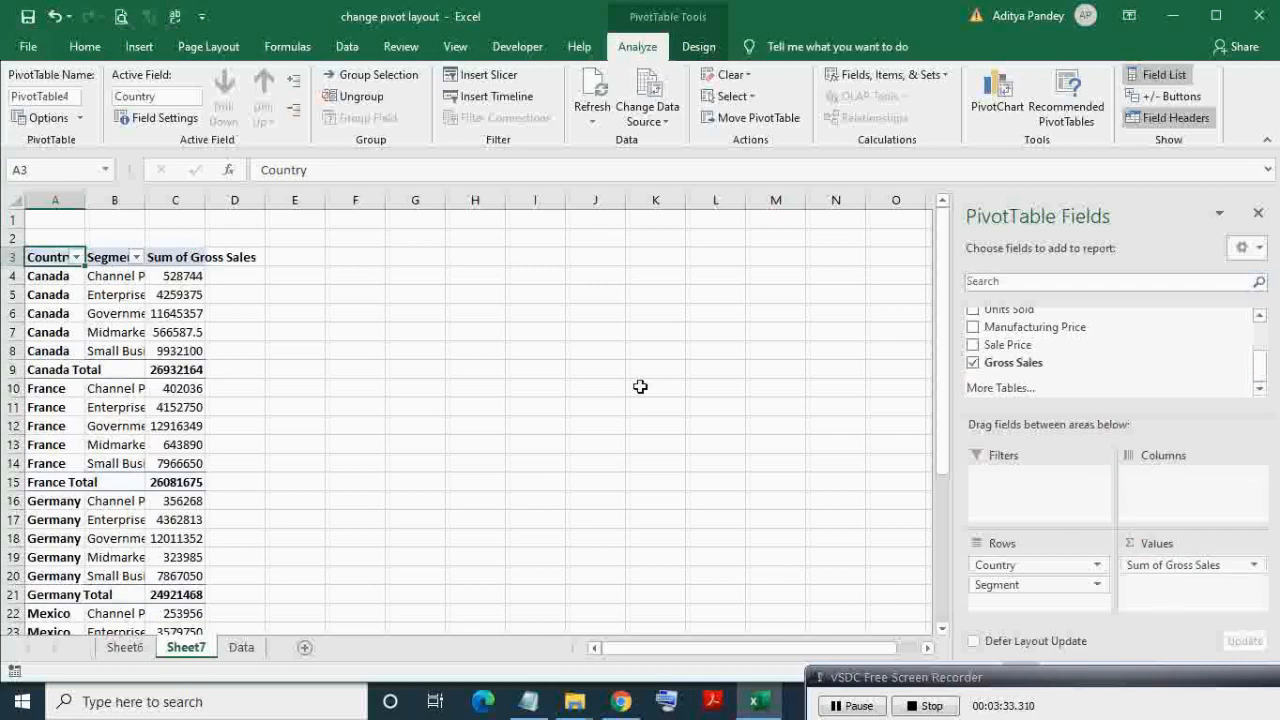
- Autofit the widths of columns A, B and C to the new PivotTable's contents
double_click(145, 201)
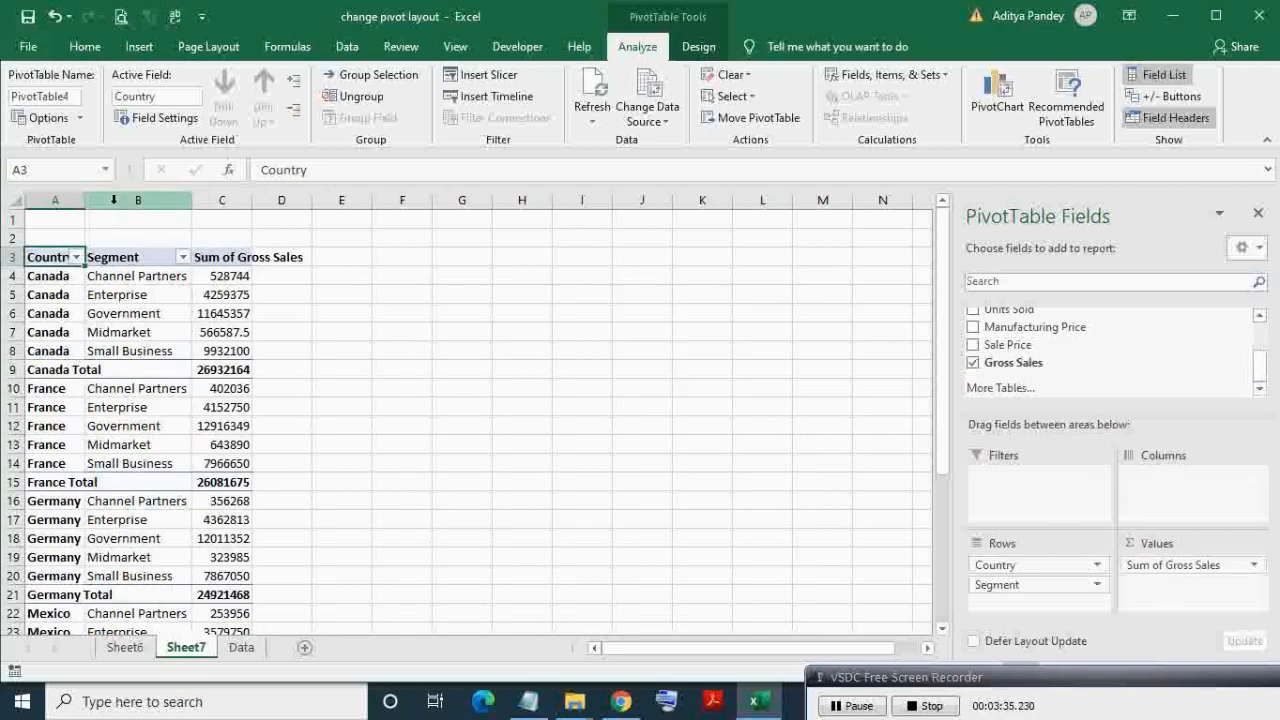
double_click(84, 204)
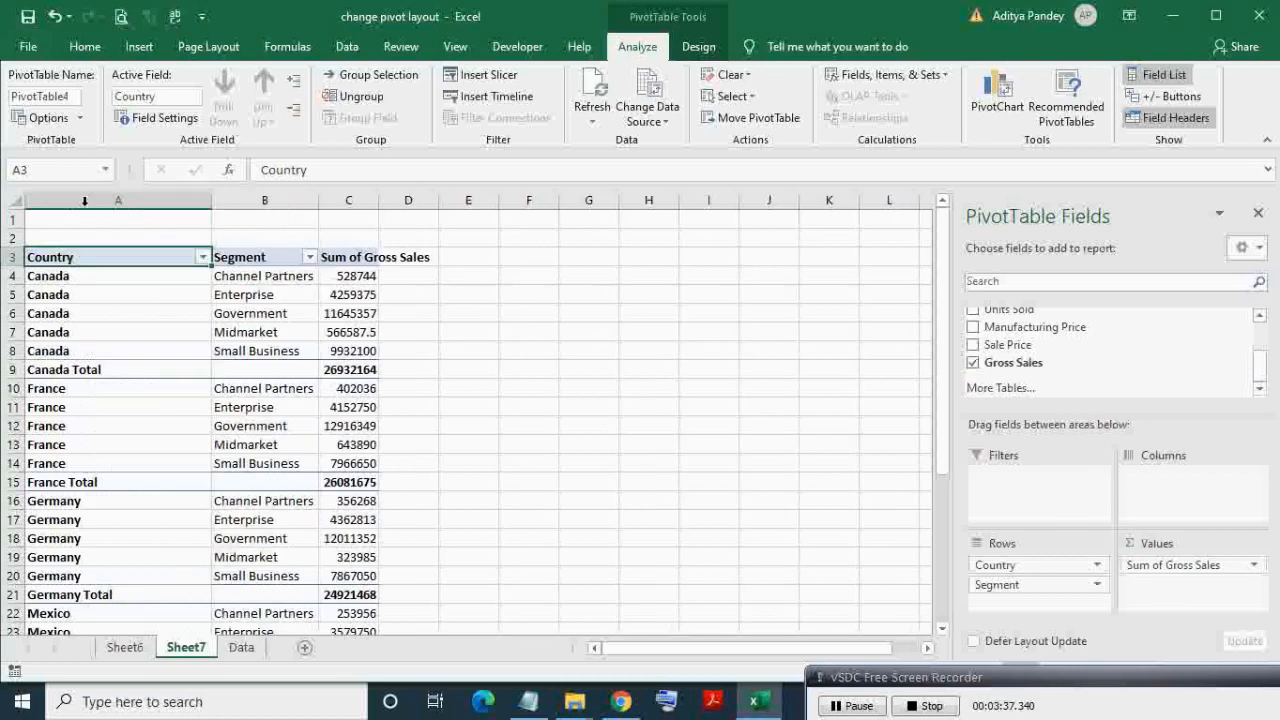
double_click(381, 200)
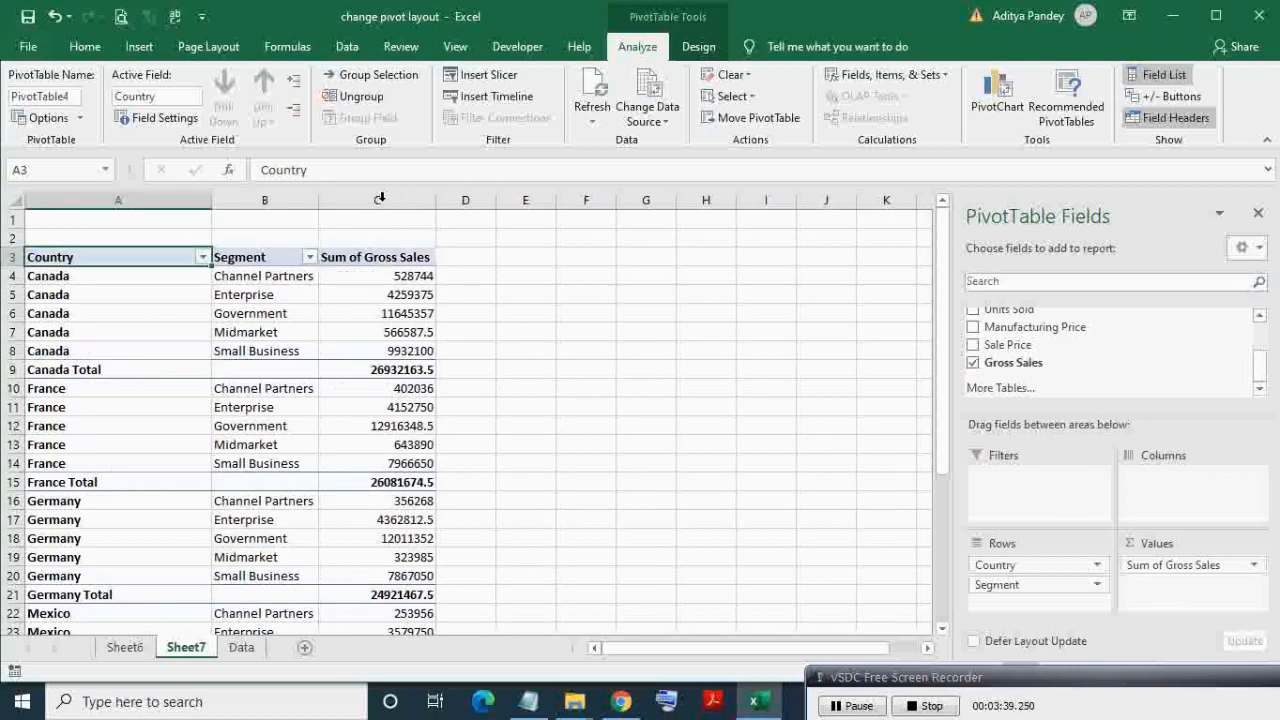
- Turn on Autofit column widths on update in the options of the Sheet7 PivotTable
left_click(250, 259)
right_click(252, 261)
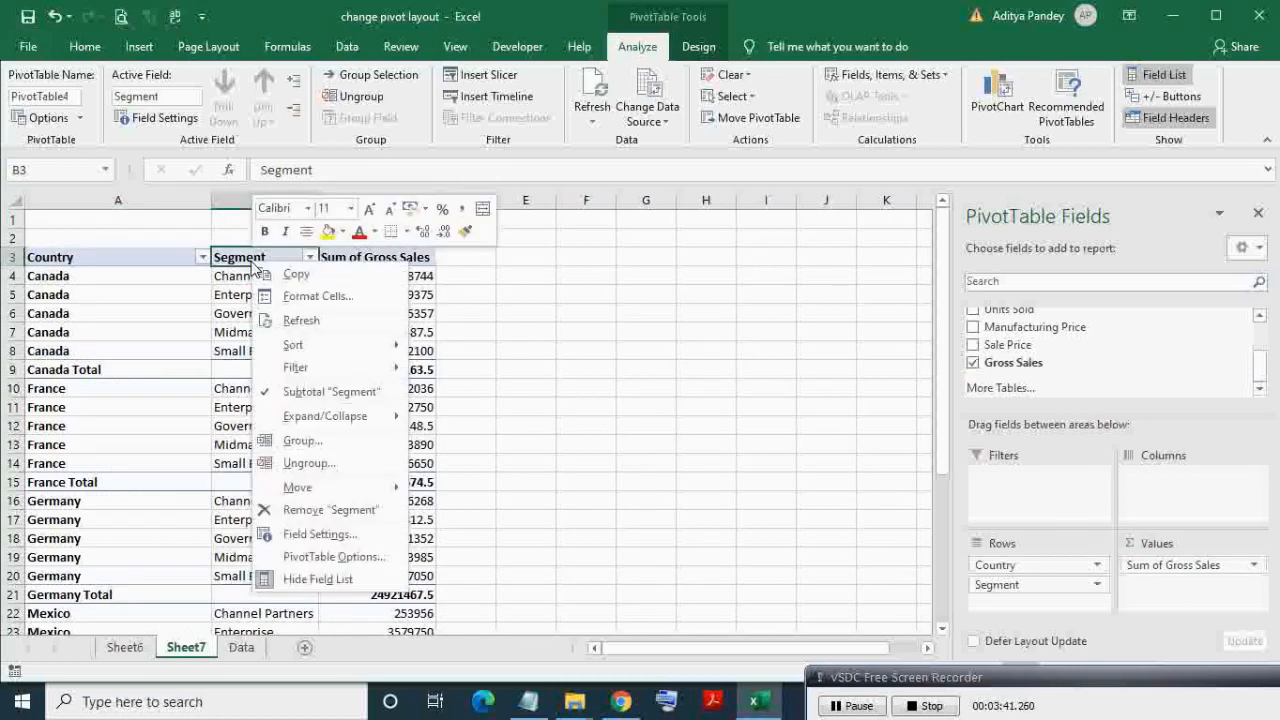
left_click(306, 557)
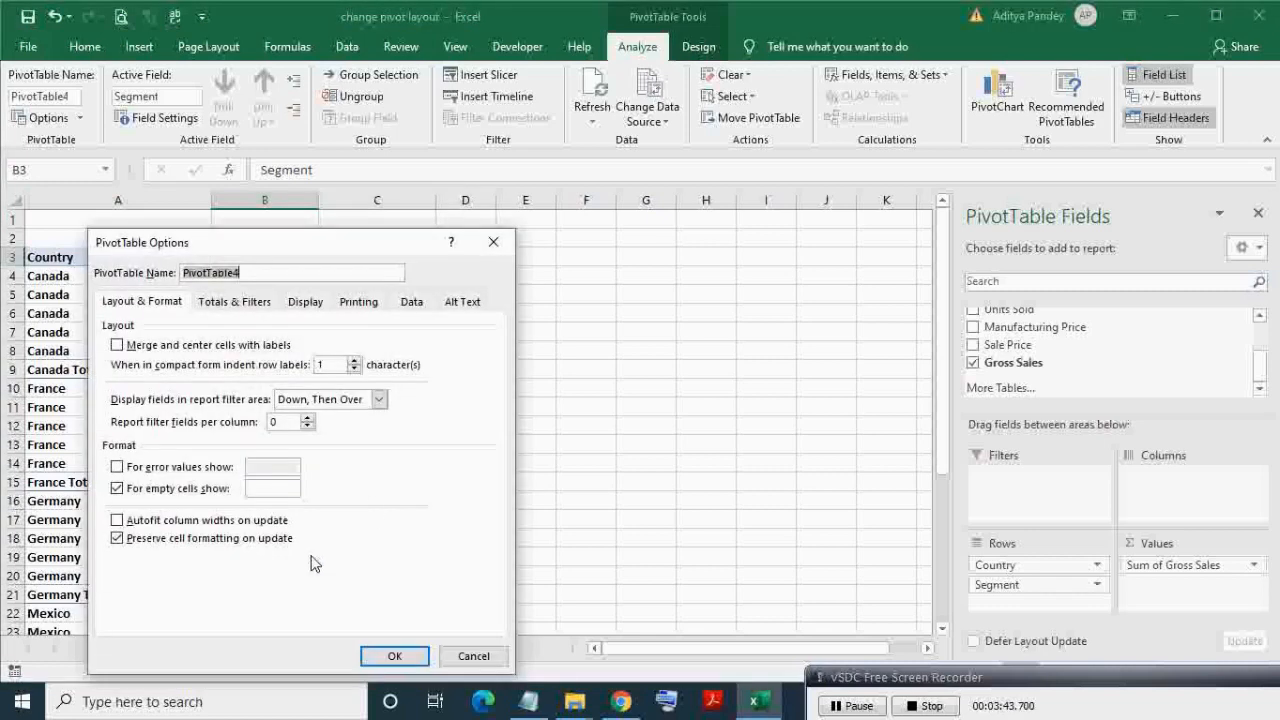
left_click(195, 522)
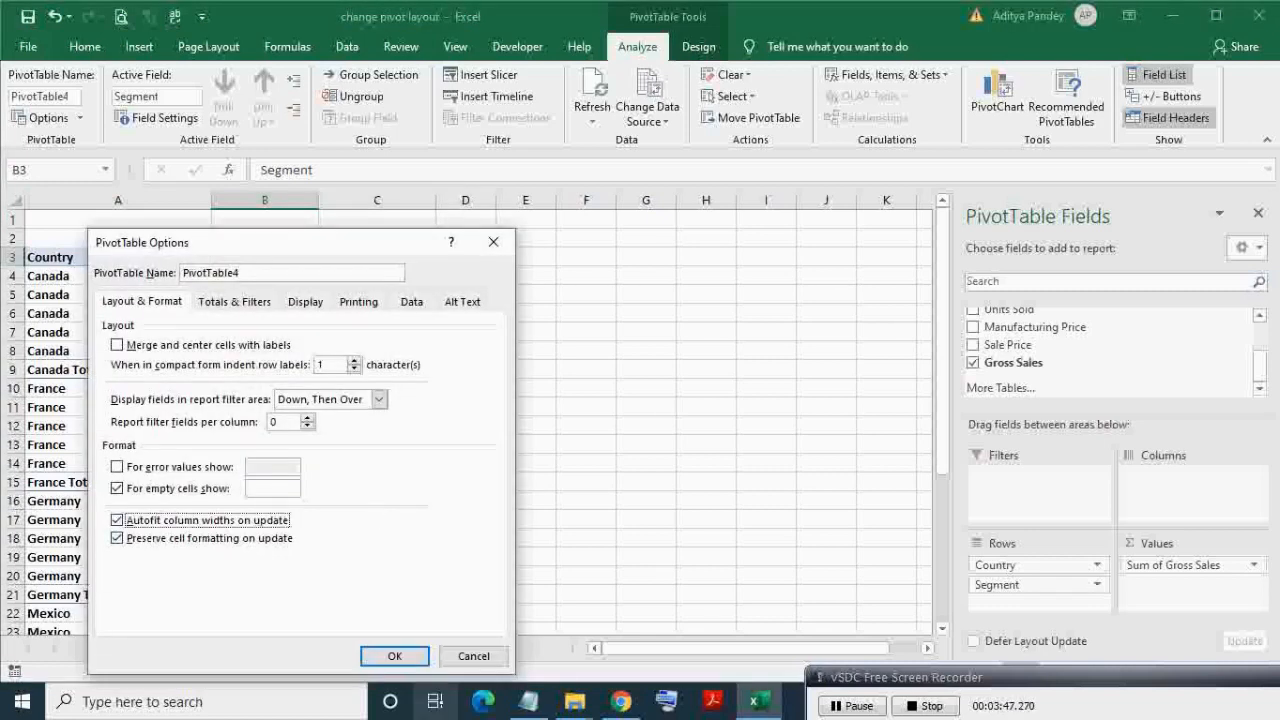
left_click(395, 656)
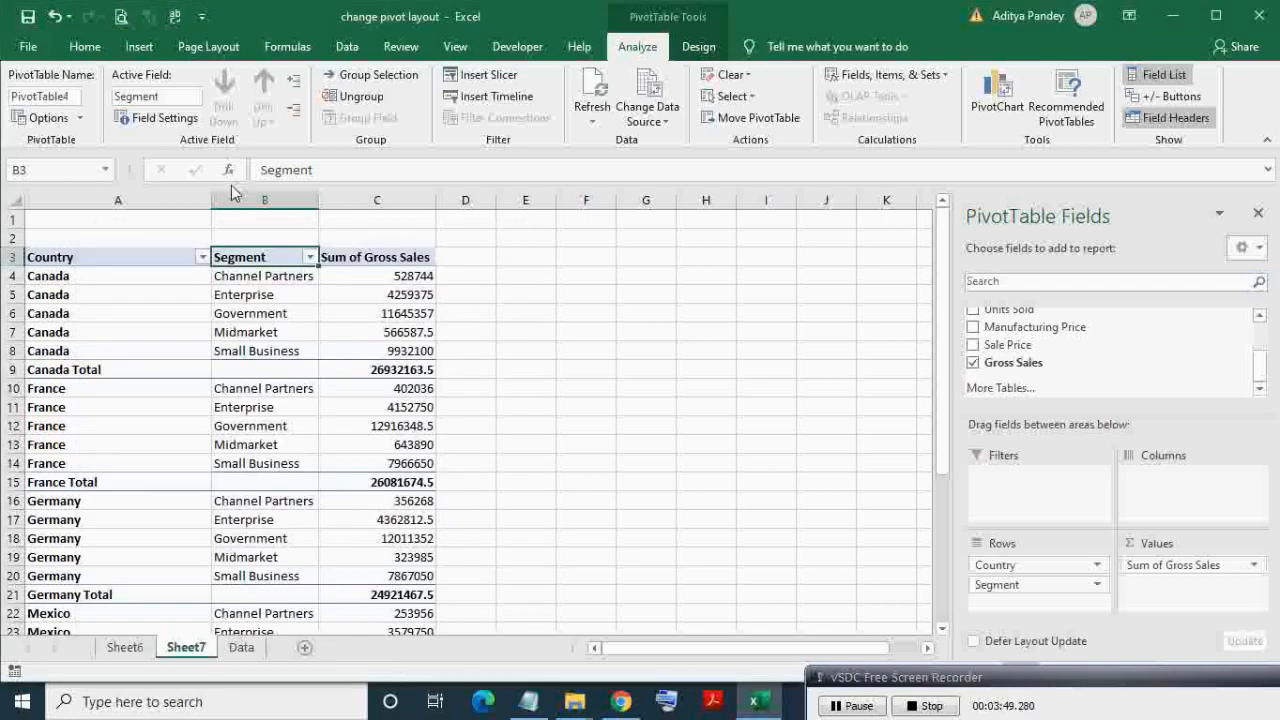
- Narrow the Country column to about two-thirds of its width and fit the Segment column to its contents
left_click_drag(210, 196, 150, 196)
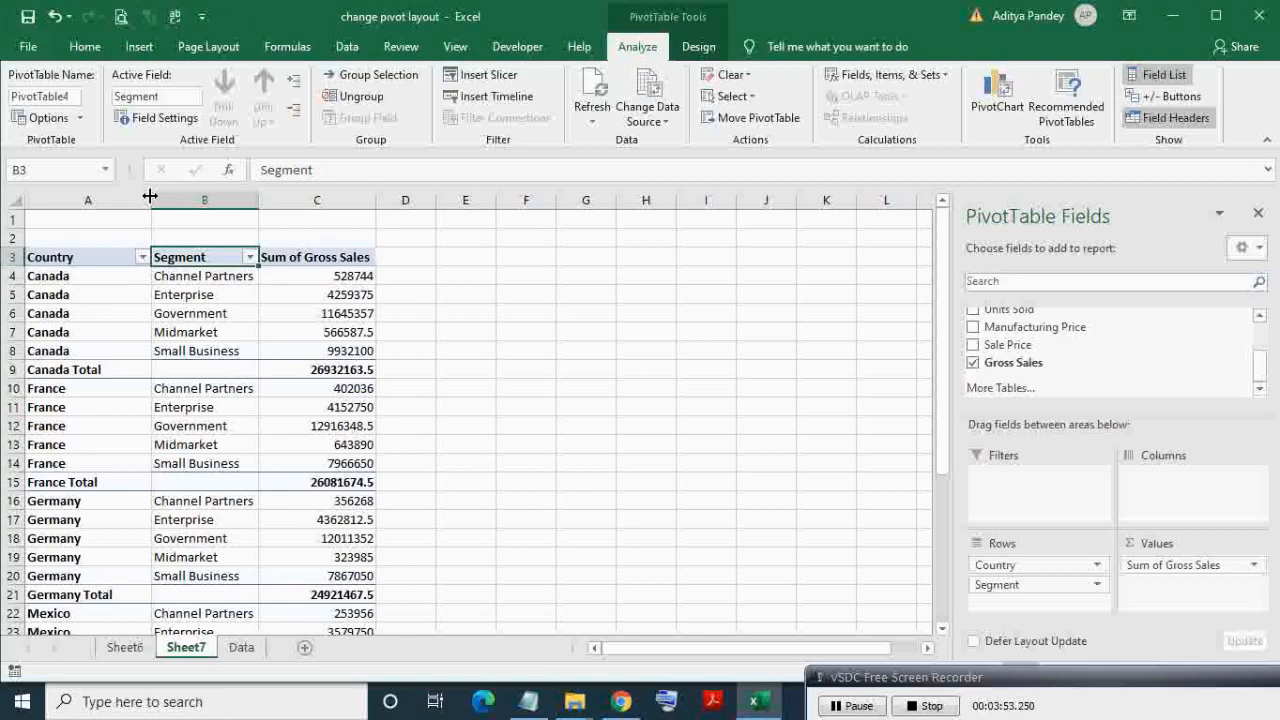
left_click_drag(258, 198, 219, 198)
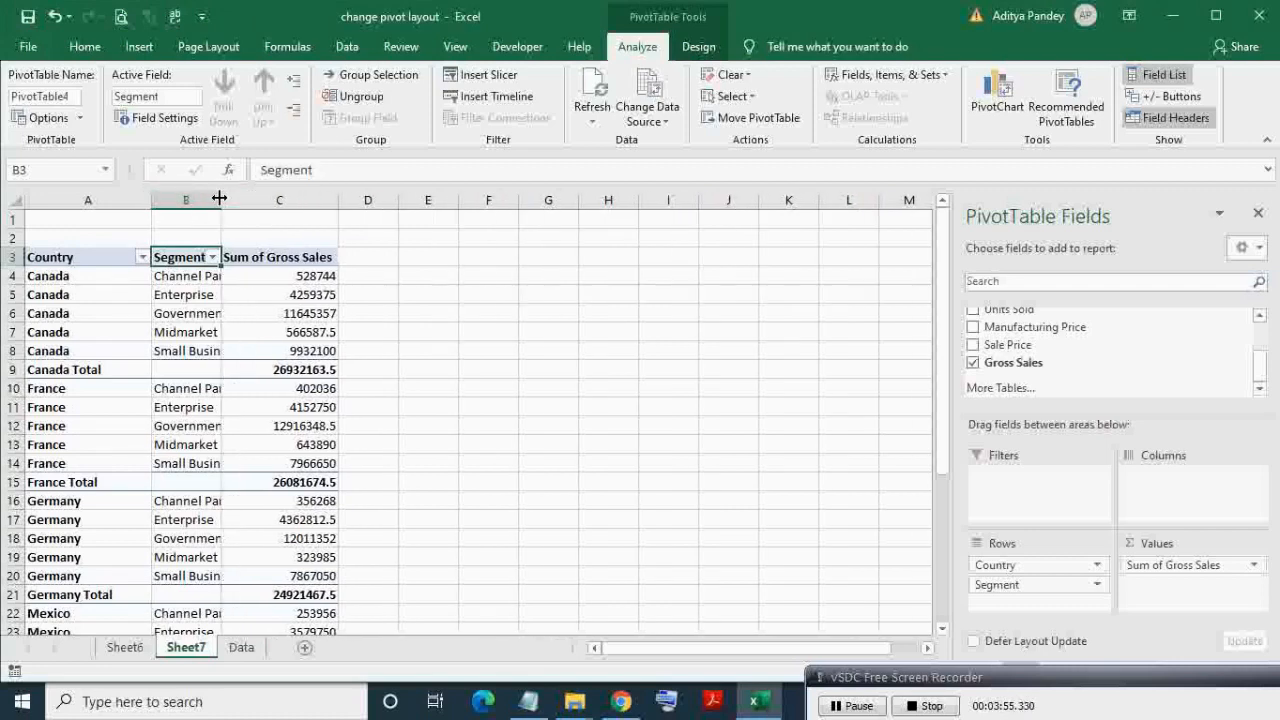
double_click(219, 198)
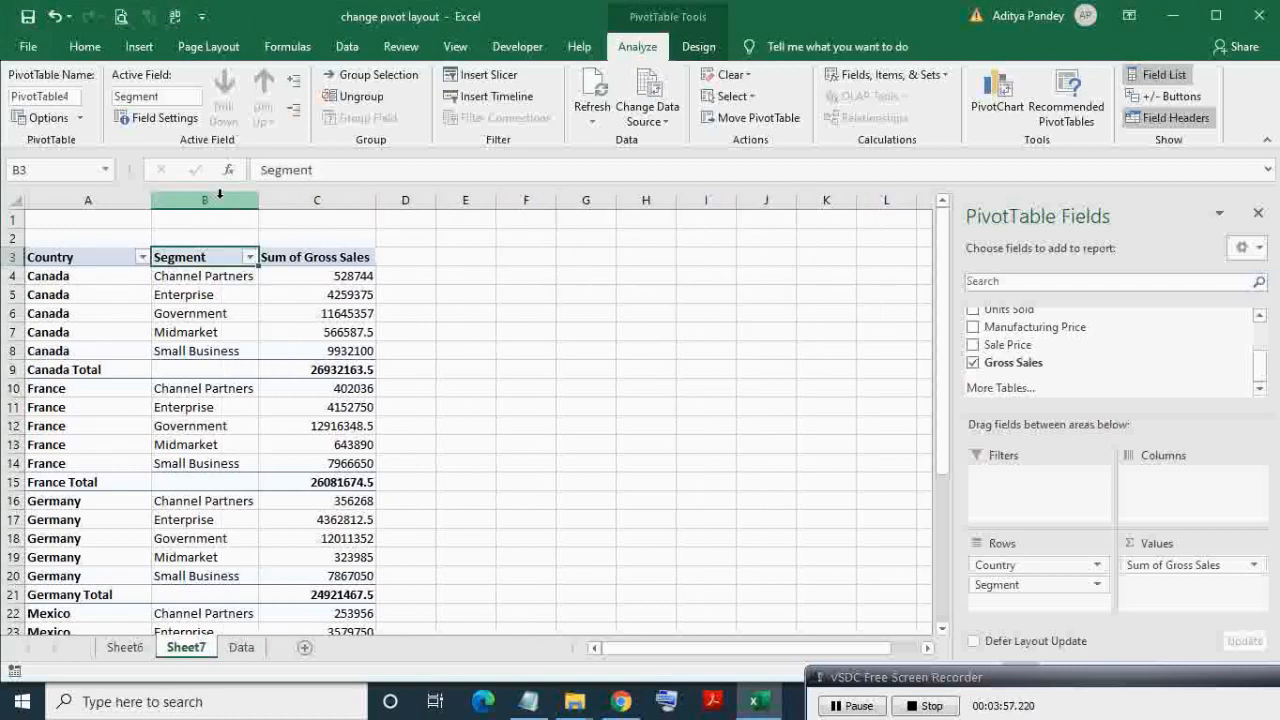